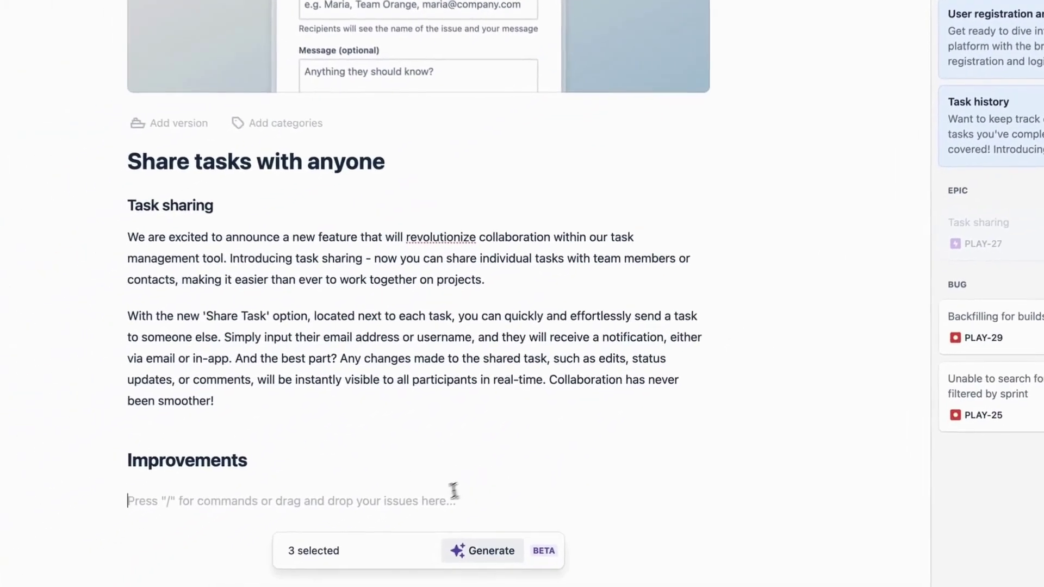
Turn the empty Improvements line into a bullet list and drag in the three selected features
text(/)
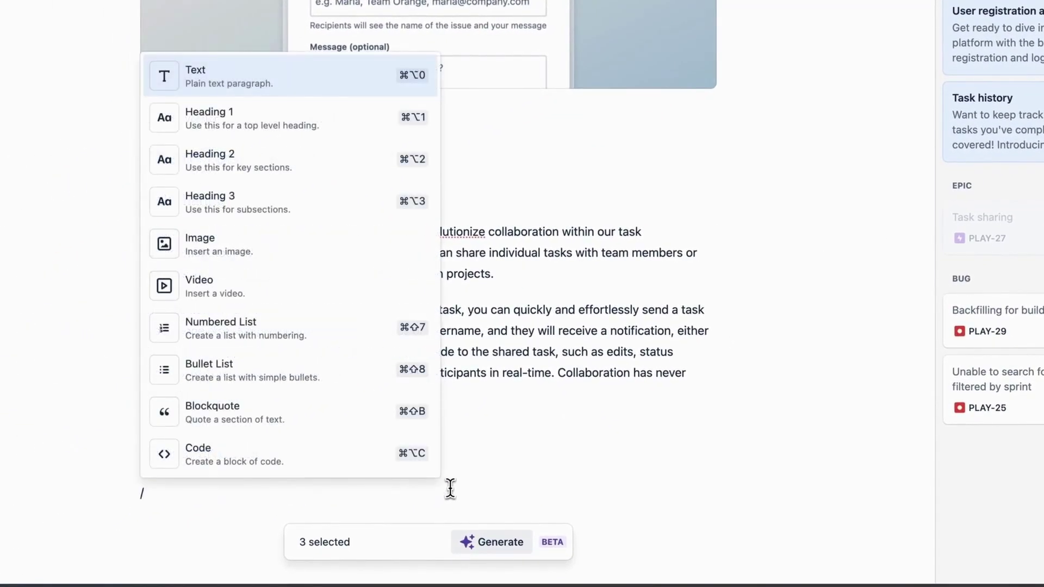
key(Down)
key(Down)
key(Down)
key(Down)
key(Down)
key(Down)
key(Down)
key(Return)
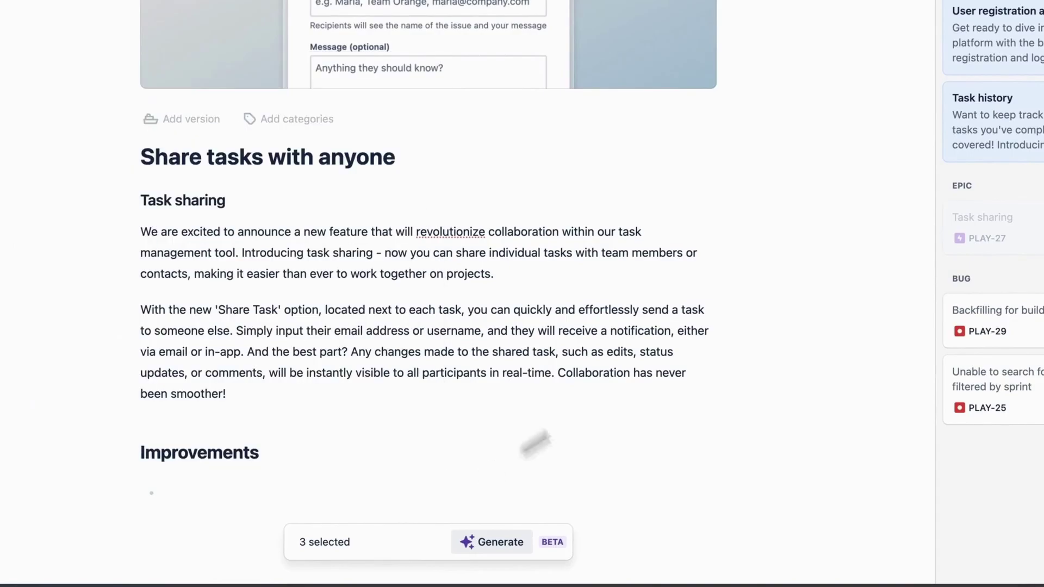
drag(992, 122, 308, 493)
Publish the release note now to the announcement page and widget
scroll(513, 423, down, 4)
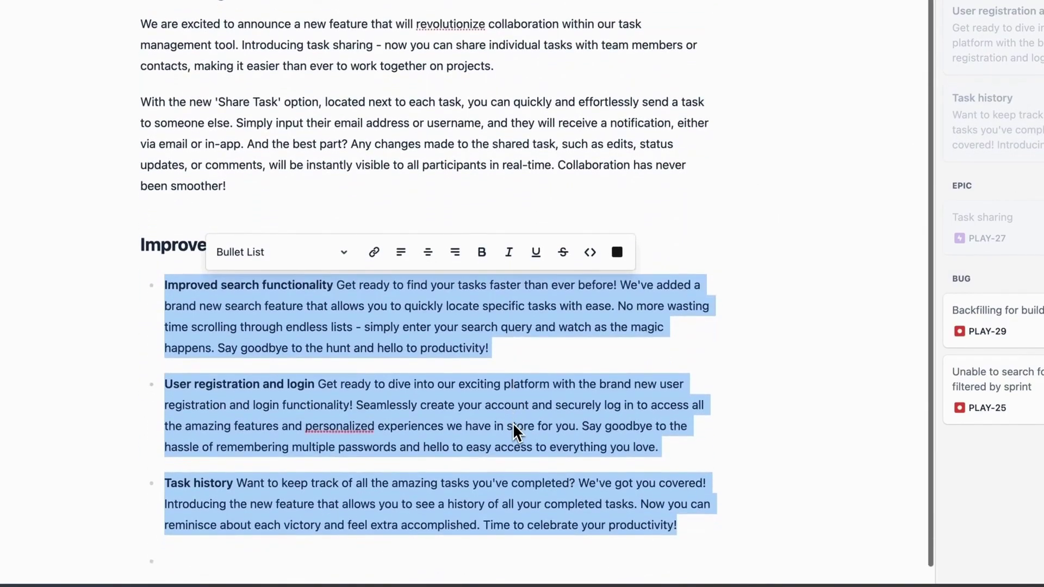
scroll(513, 423, up, 5)
click(891, 51)
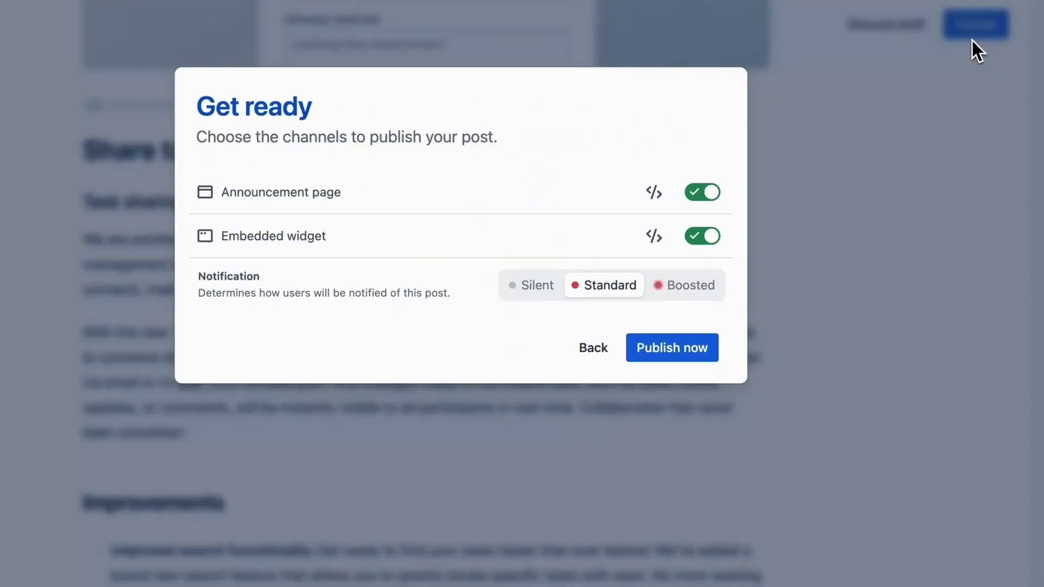
click(664, 351)
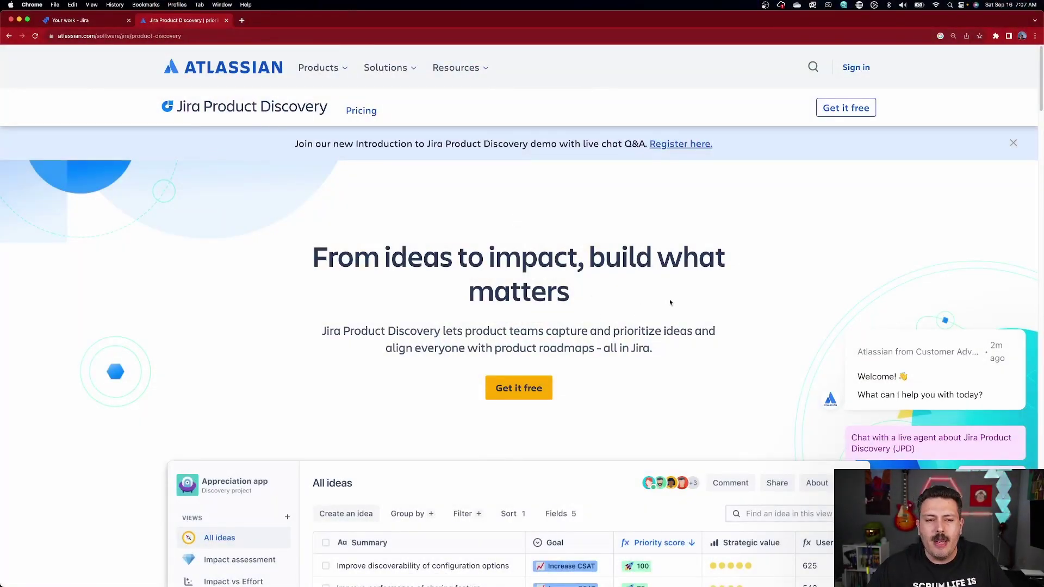
Scroll down to the All ideas demo table and dismiss the live chat popup
scroll(669, 302, down, 5)
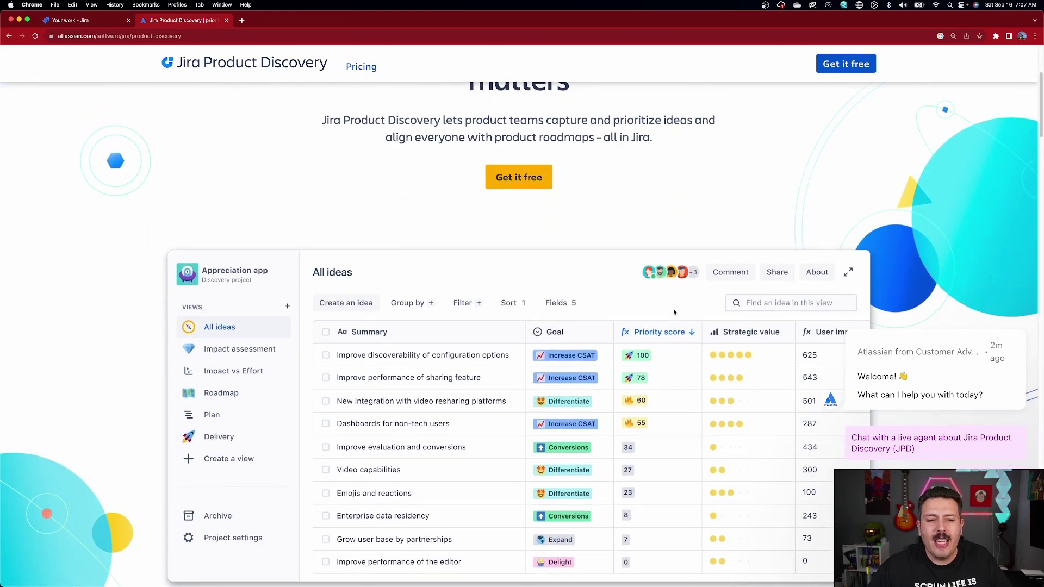
scroll(673, 312, down, 2)
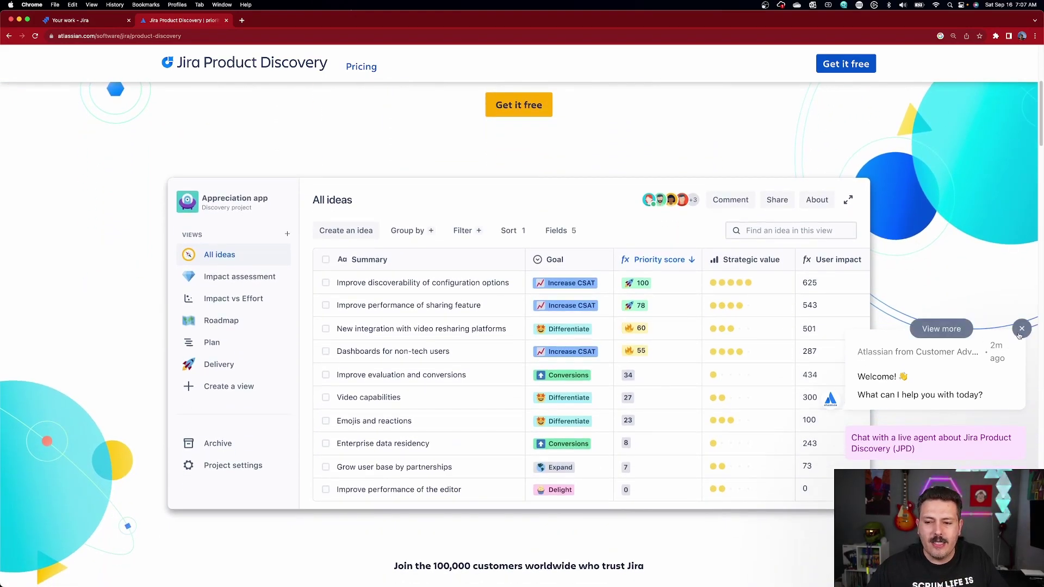
click(1021, 329)
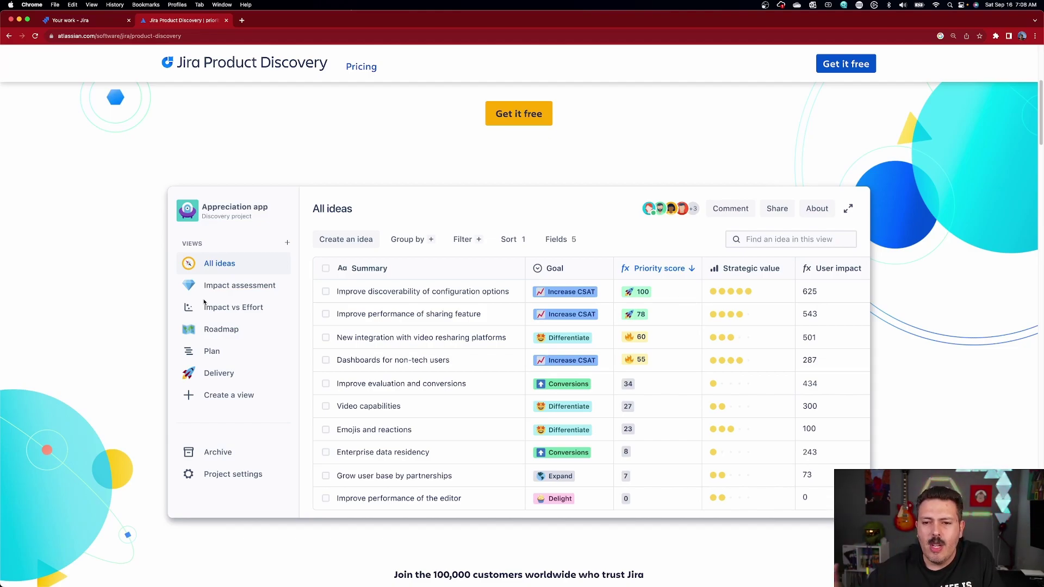
scroll(288, 307, down, 10)
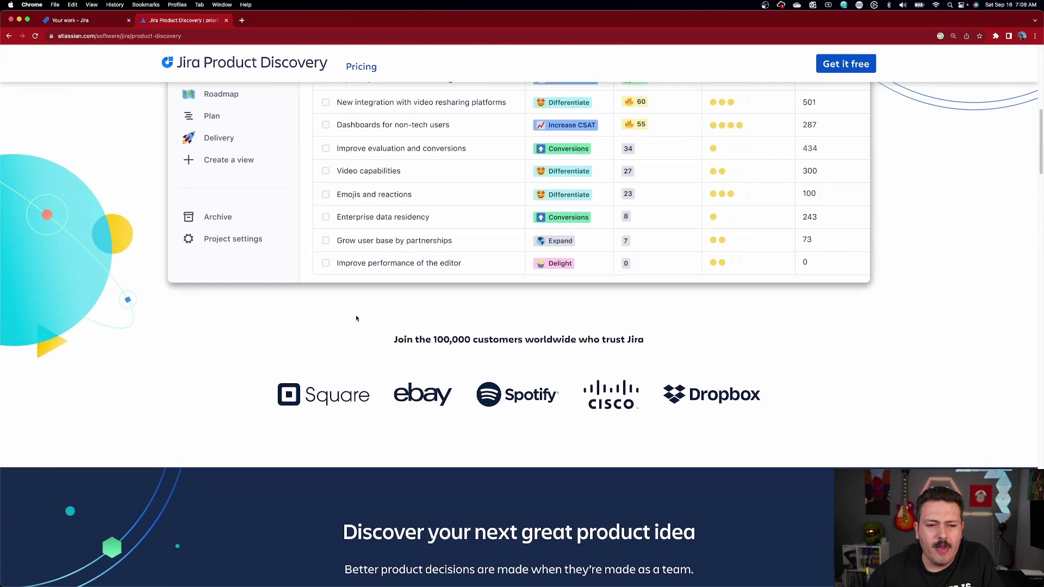
scroll(270, 330, down, 2)
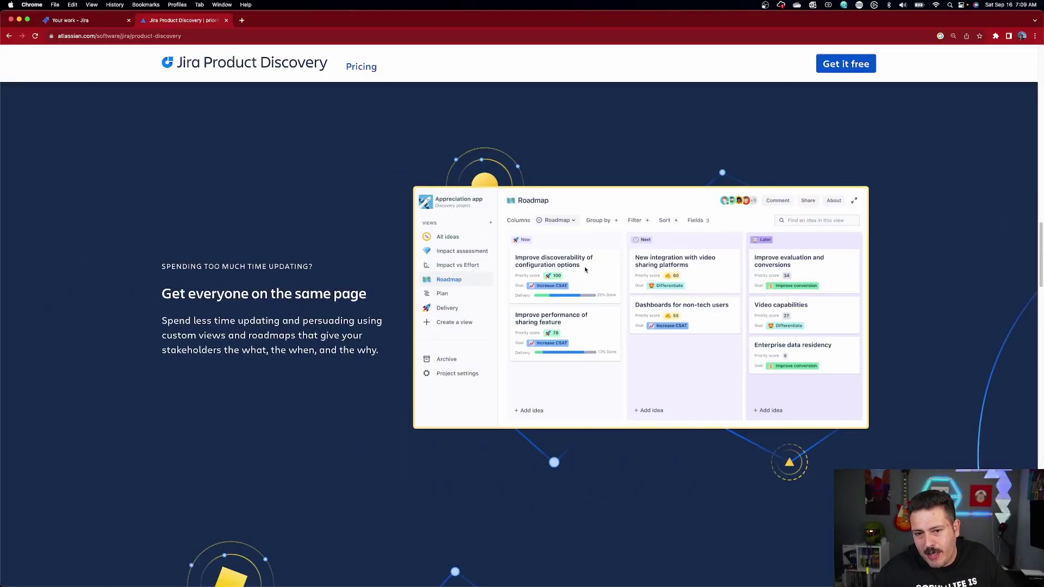
scroll(584, 269, down, 7)
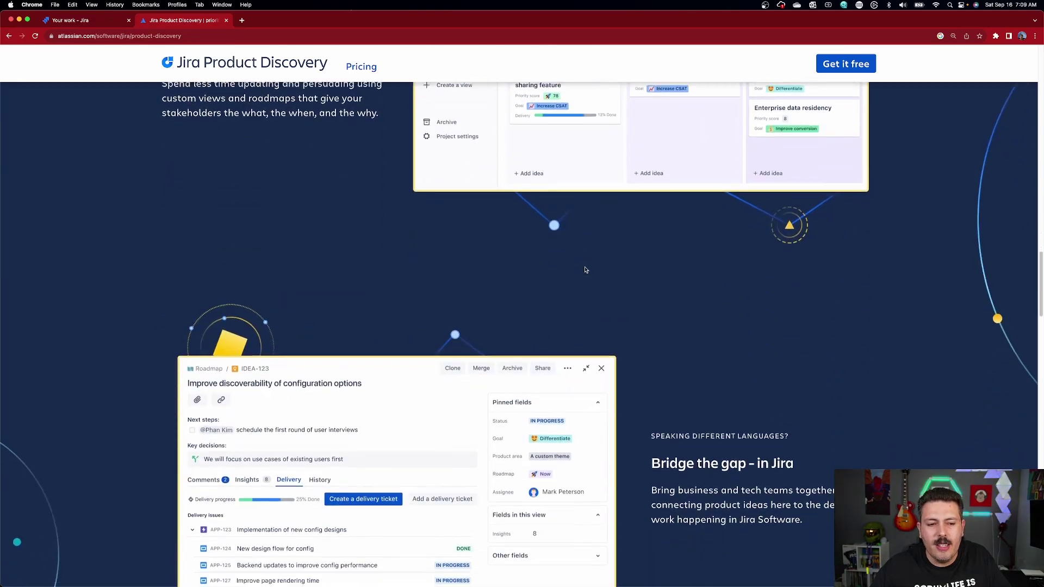
scroll(581, 275, down, 3)
scroll(579, 275, up, 1)
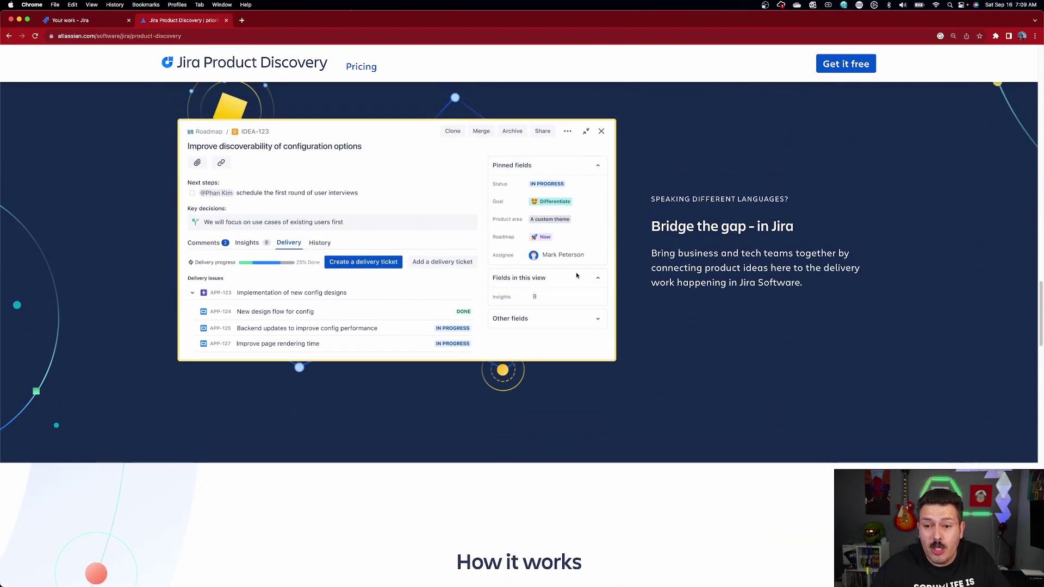
scroll(576, 276, up, 1)
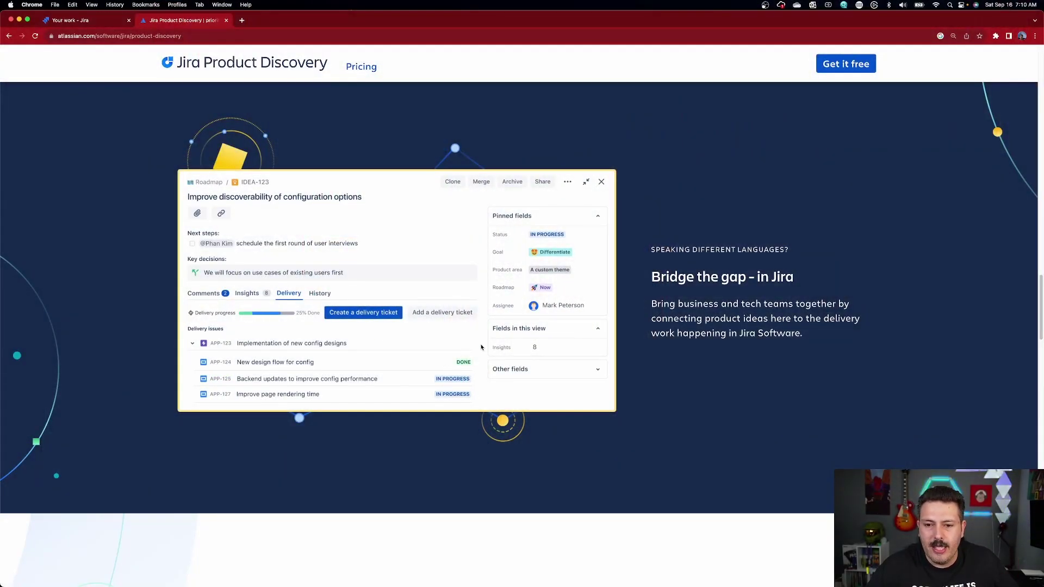
scroll(481, 347, down, 10)
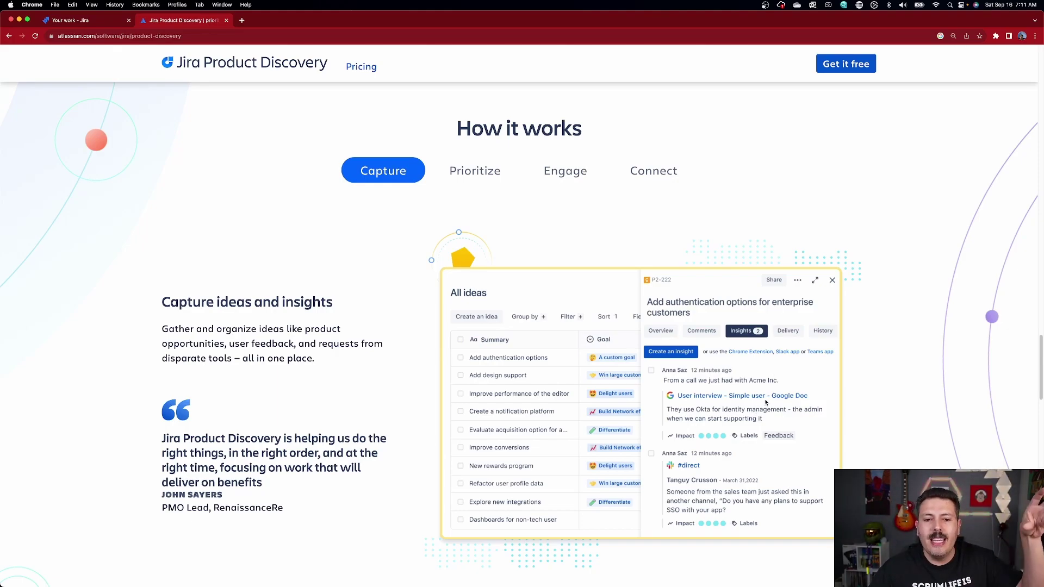
Switch How it works to Prioritize, then to Engage with its roadmap view
click(496, 170)
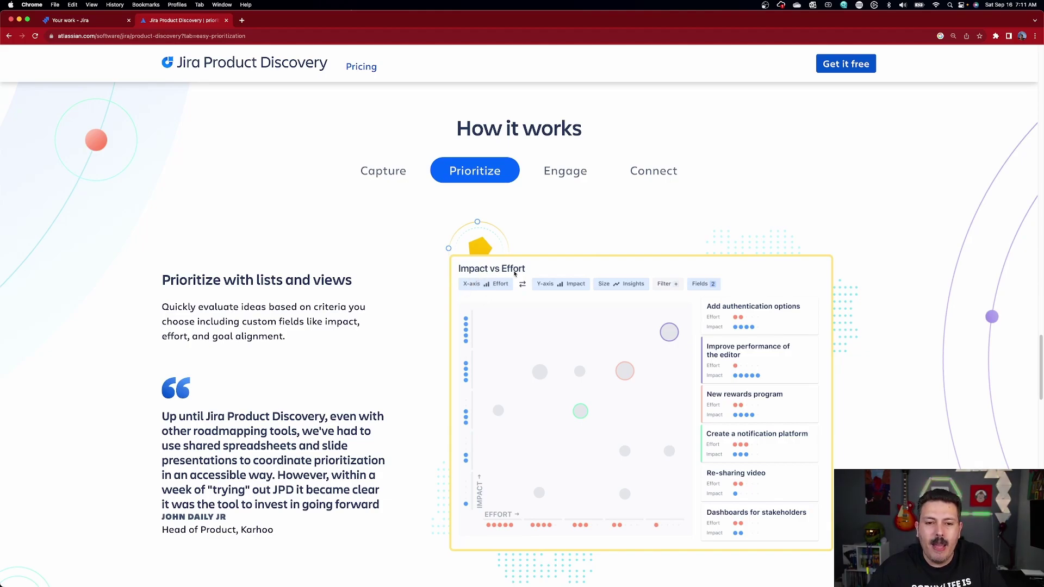
click(578, 170)
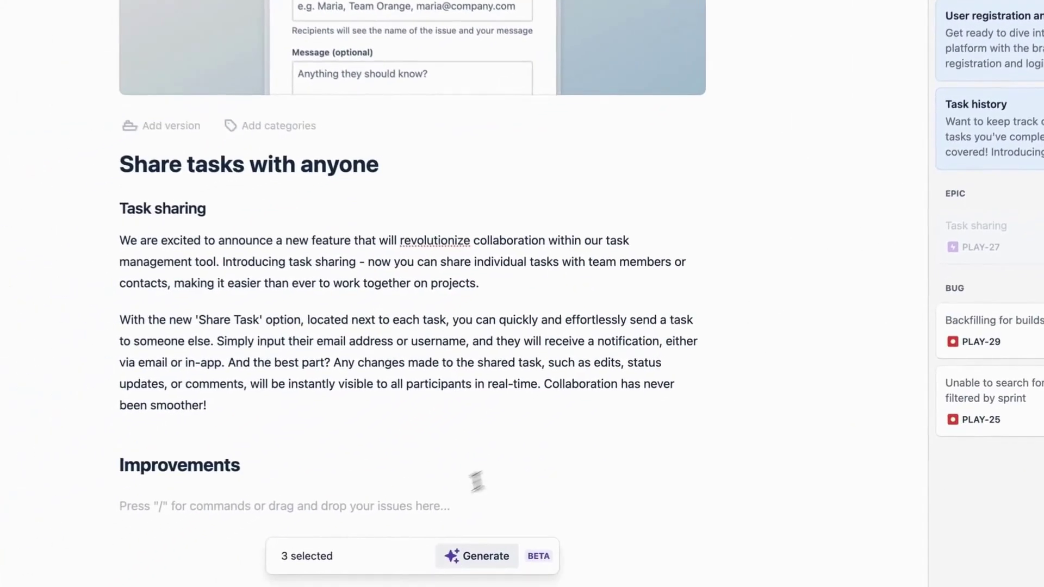
Make the Improvements line a bullet list and drag in the three selected features as bullets
text(/)
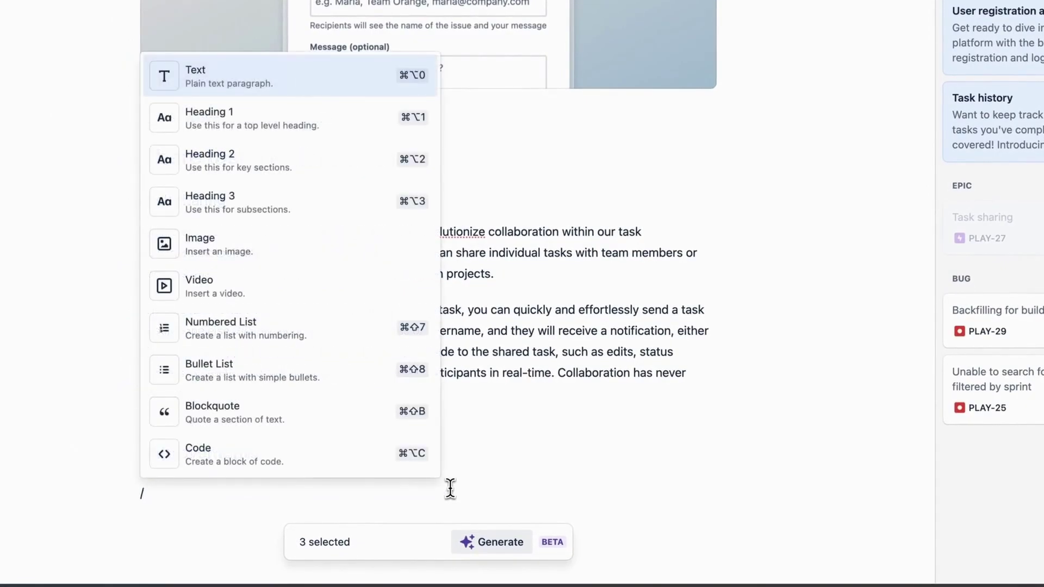
key(Down)
key(Down)
key(Down)
key(Down)
key(Down)
key(Down)
key(Down)
key(Return)
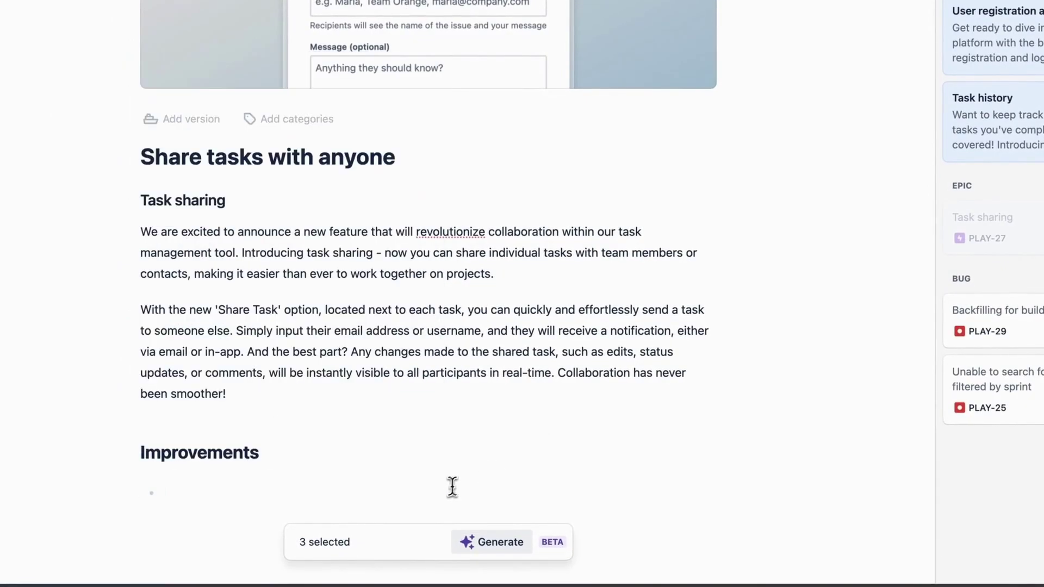
drag(994, 122, 308, 493)
Publish the 'Share tasks with anyone' release note immediately
scroll(512, 429, down, 1)
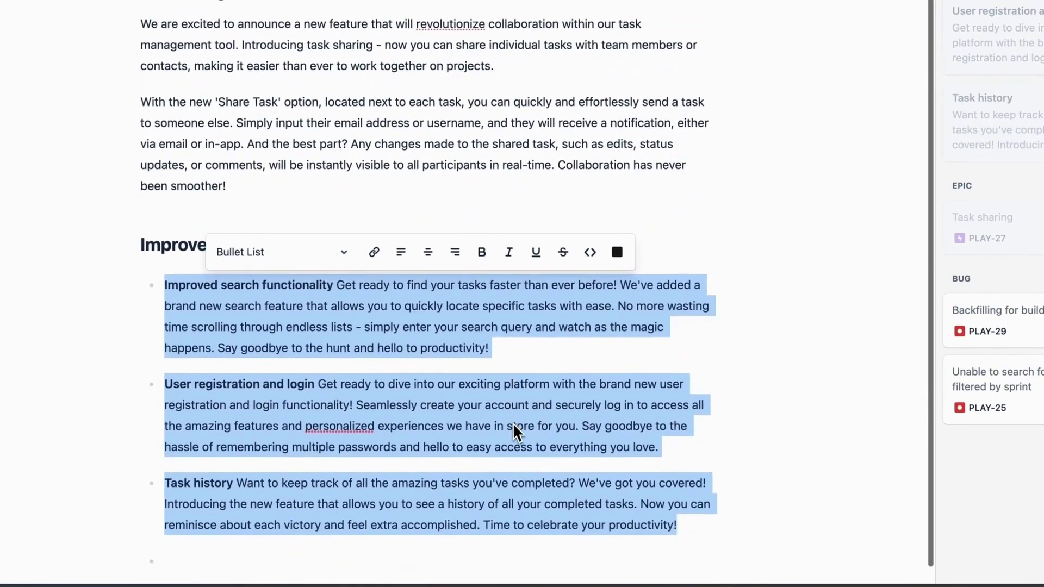
click(972, 38)
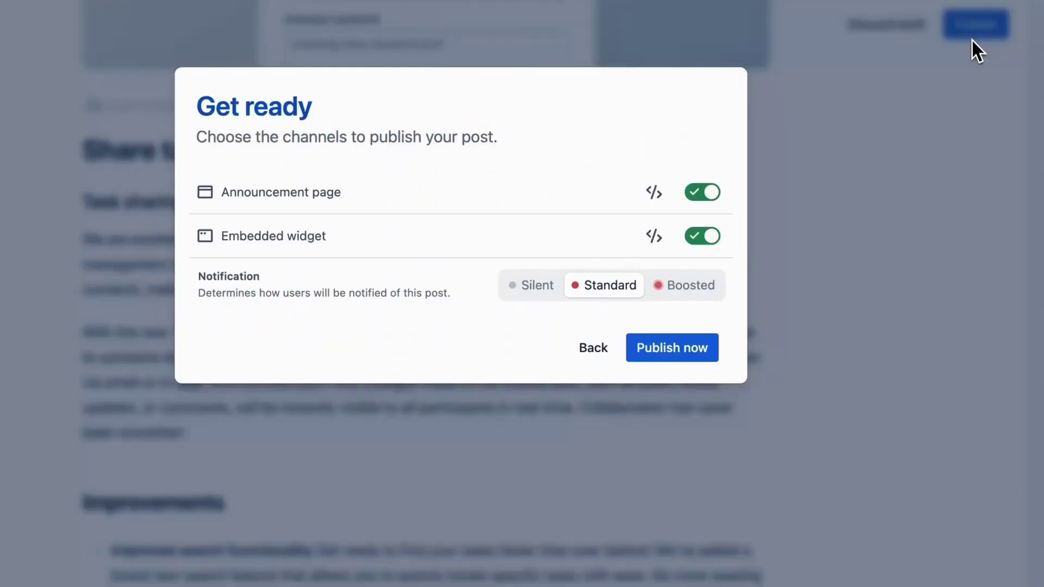
click(664, 348)
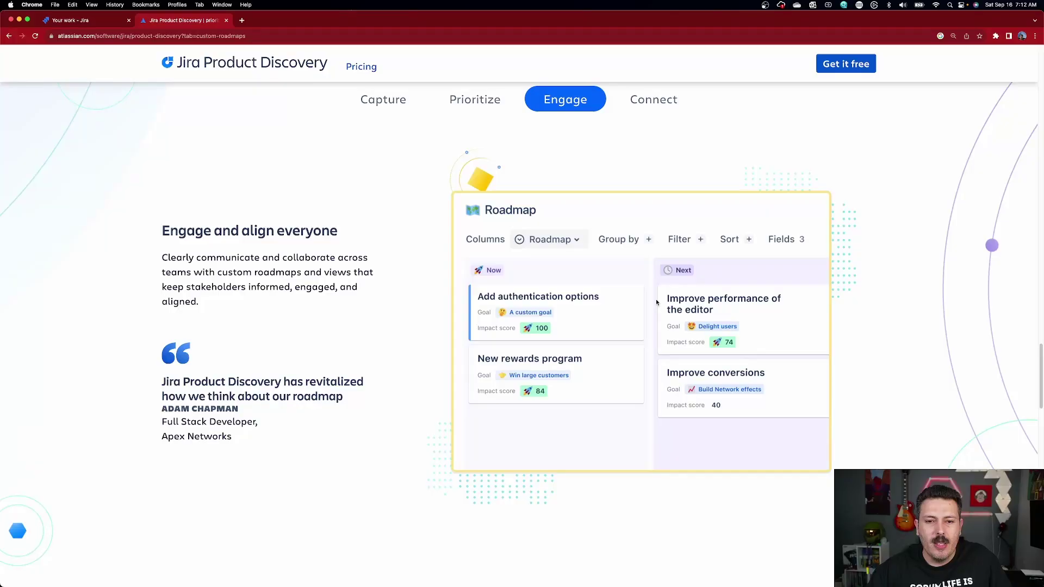
Show the Connect section of the feature carousel
click(656, 107)
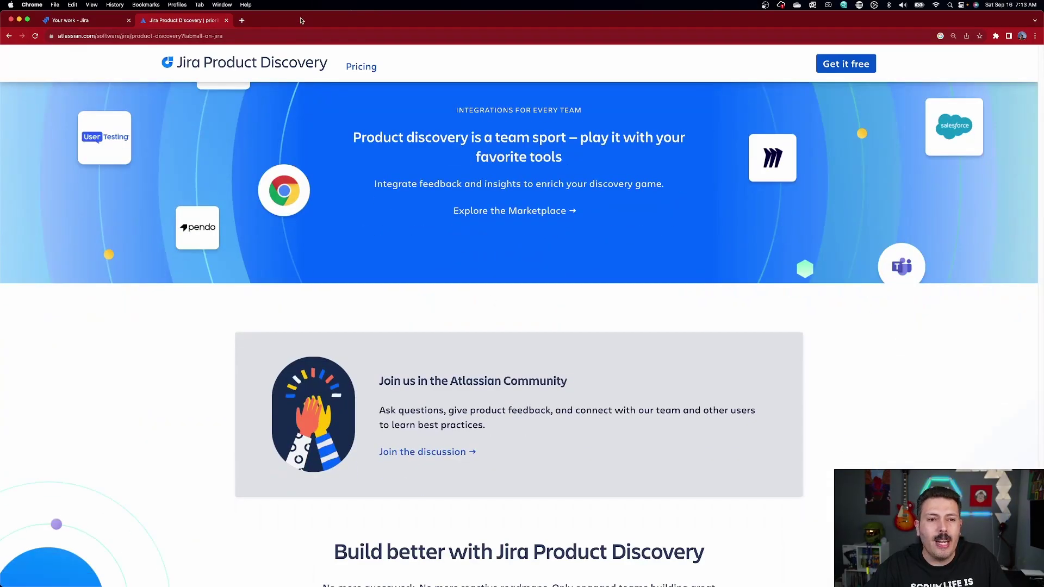
Open the pricing page and scroll from the Free $0 and Standard $10 plans to Compare plans
click(363, 67)
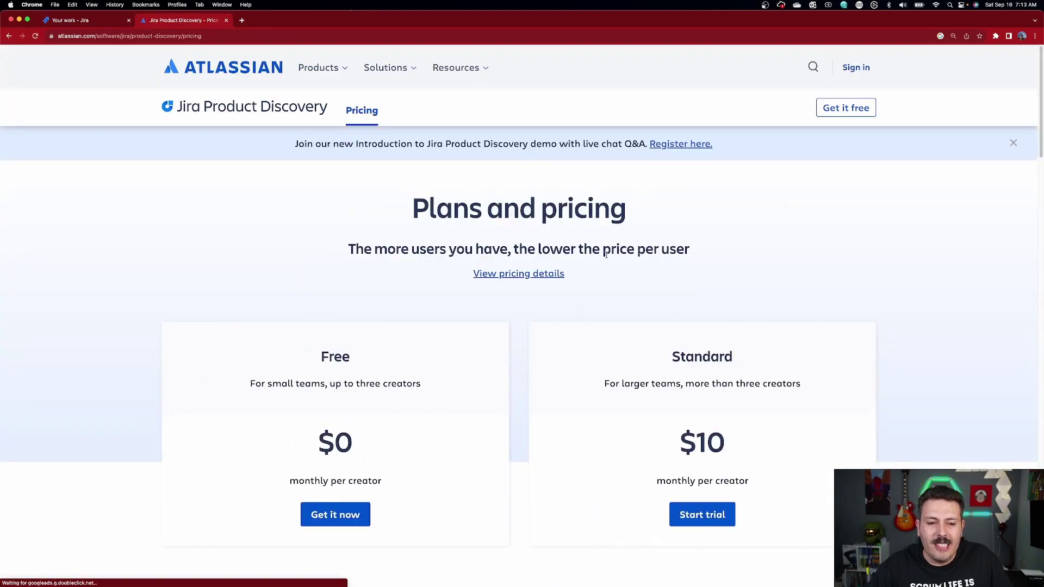
scroll(606, 254, down, 2)
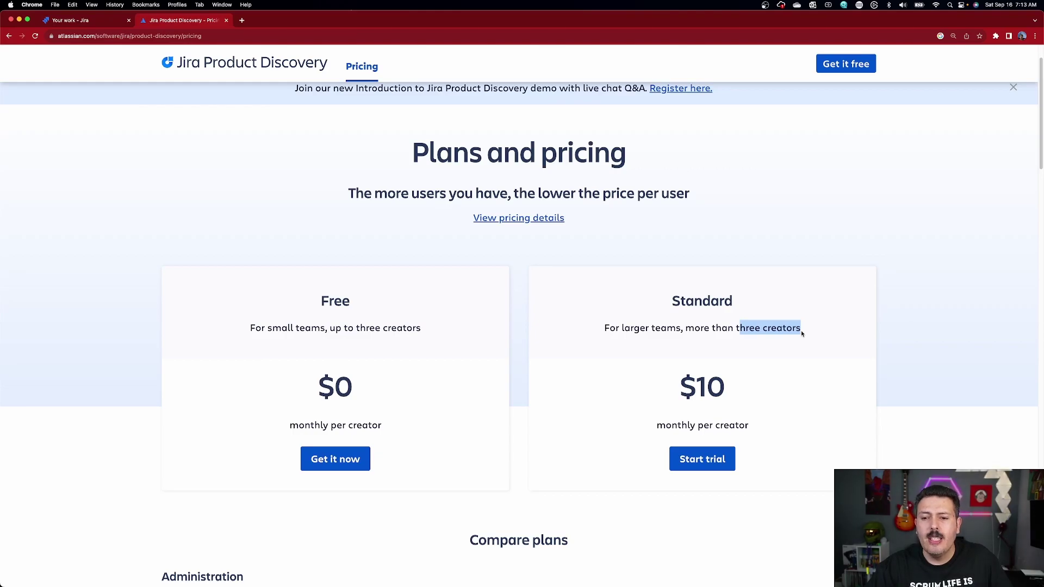
scroll(761, 342, down, 6)
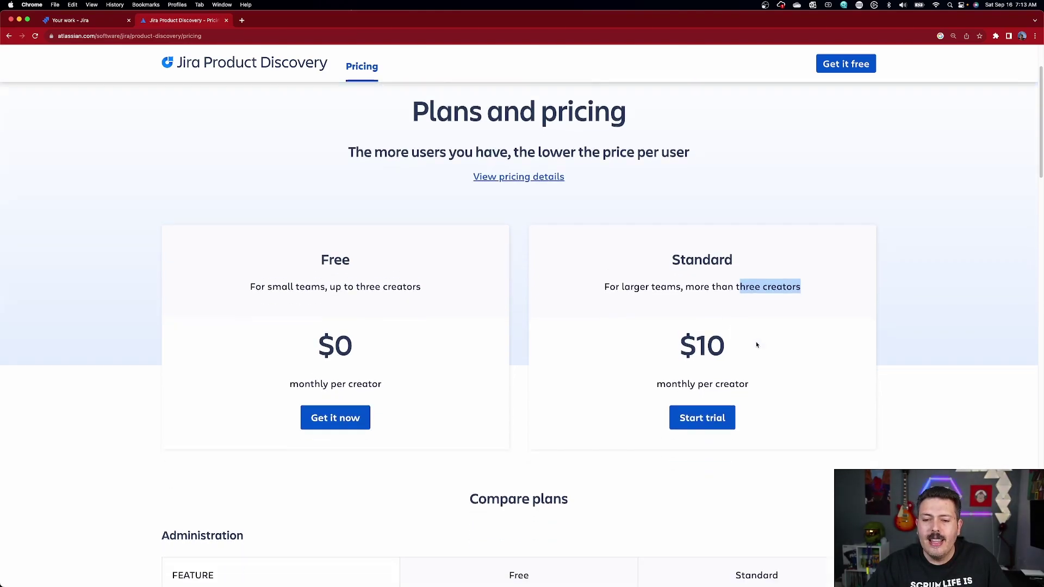
scroll(756, 348, down, 3)
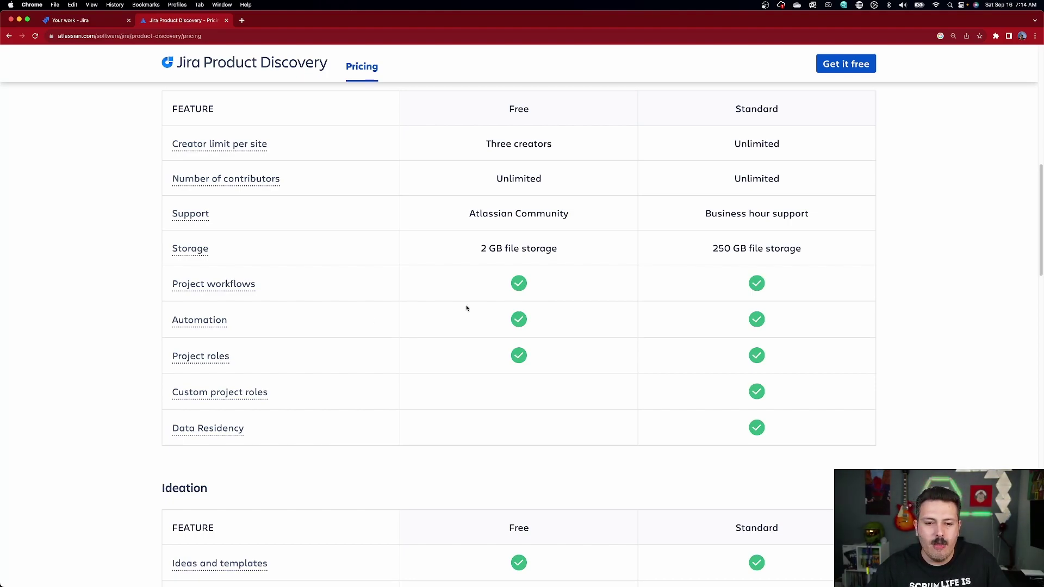
Scroll through the Ideation, Prioritization and Stakeholder engagement tables, then back to the top
scroll(661, 363, down, 5)
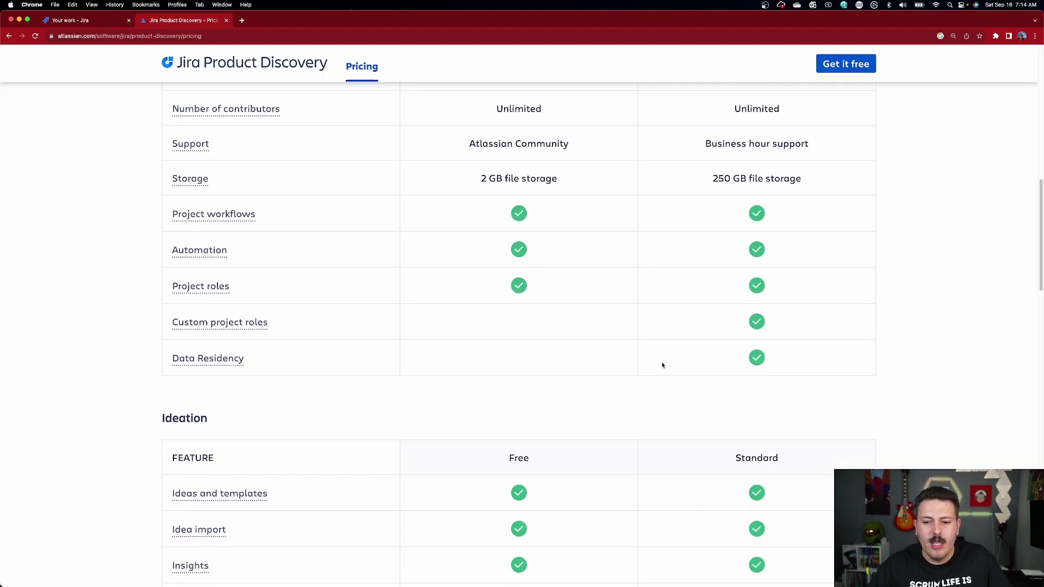
scroll(825, 290, down, 8)
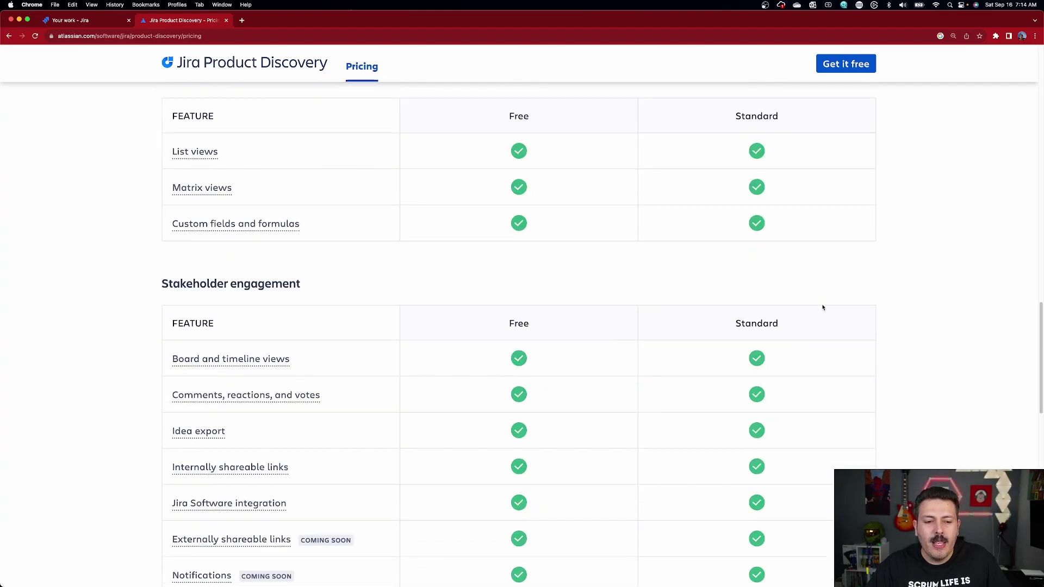
scroll(823, 299, down, 3)
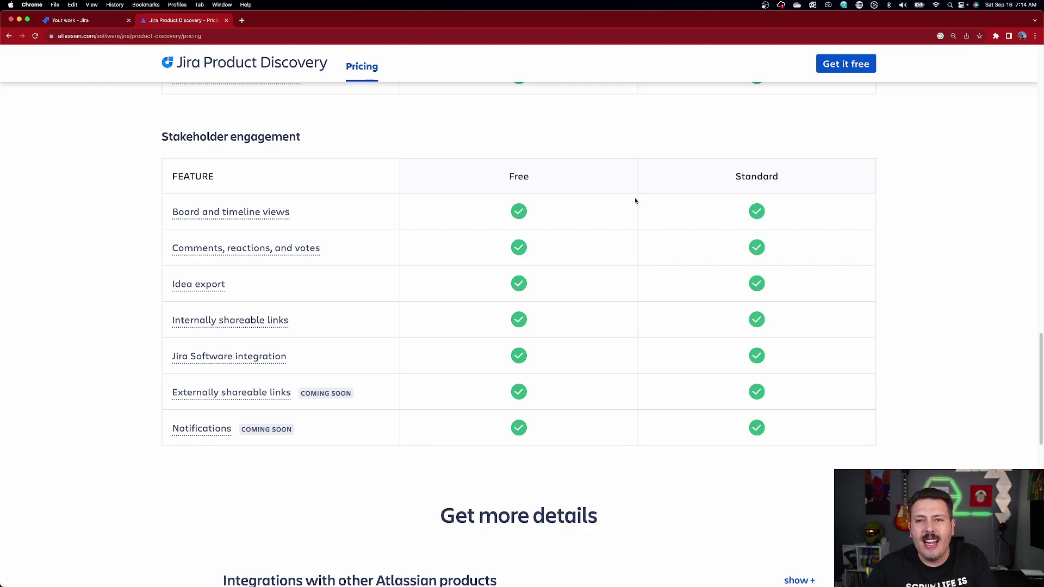
scroll(415, 249, up, 15)
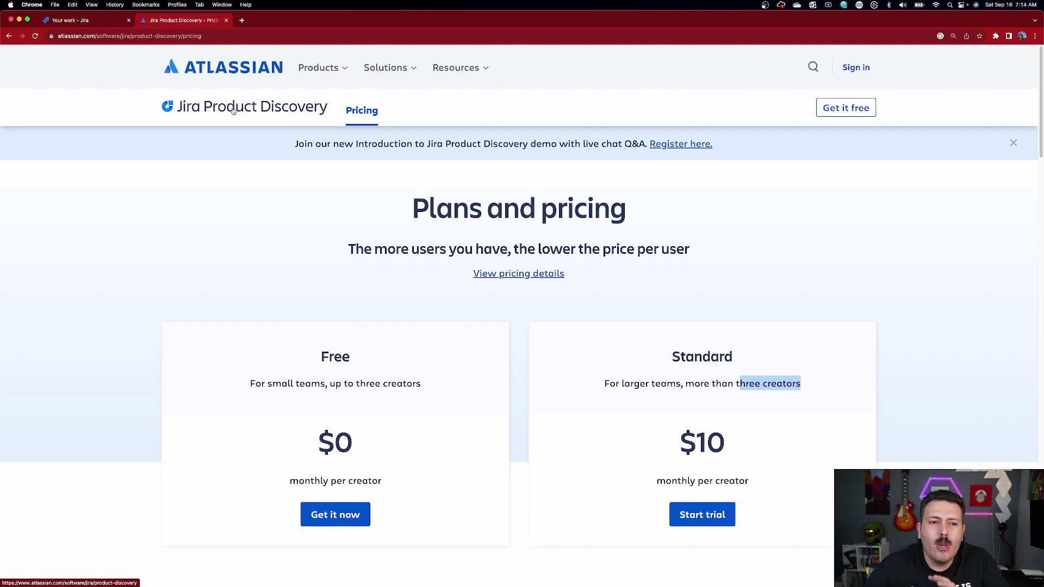
From Your work, start a new project and view the Product management templates, including Product discovery
click(91, 25)
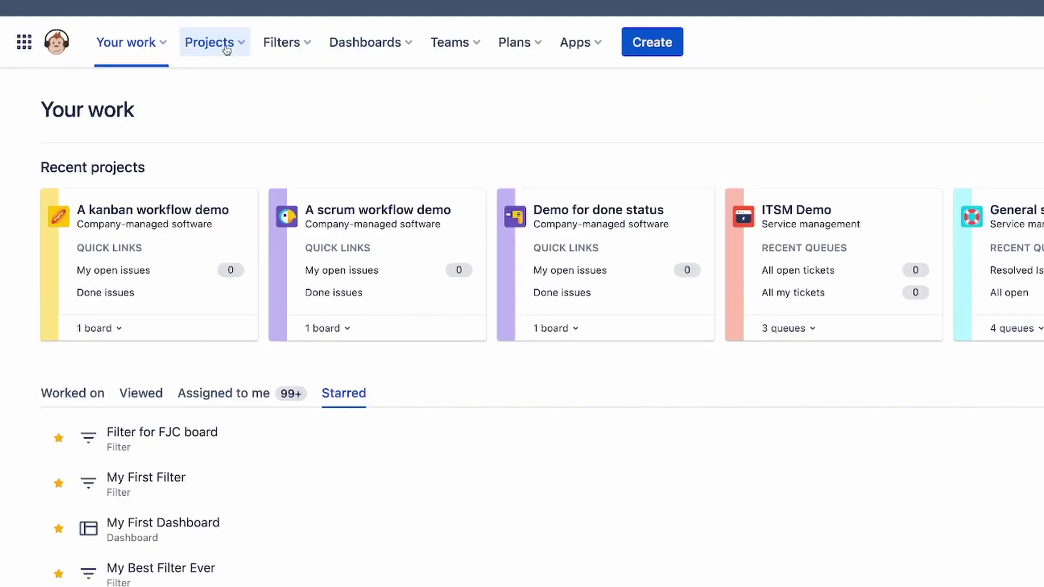
click(226, 50)
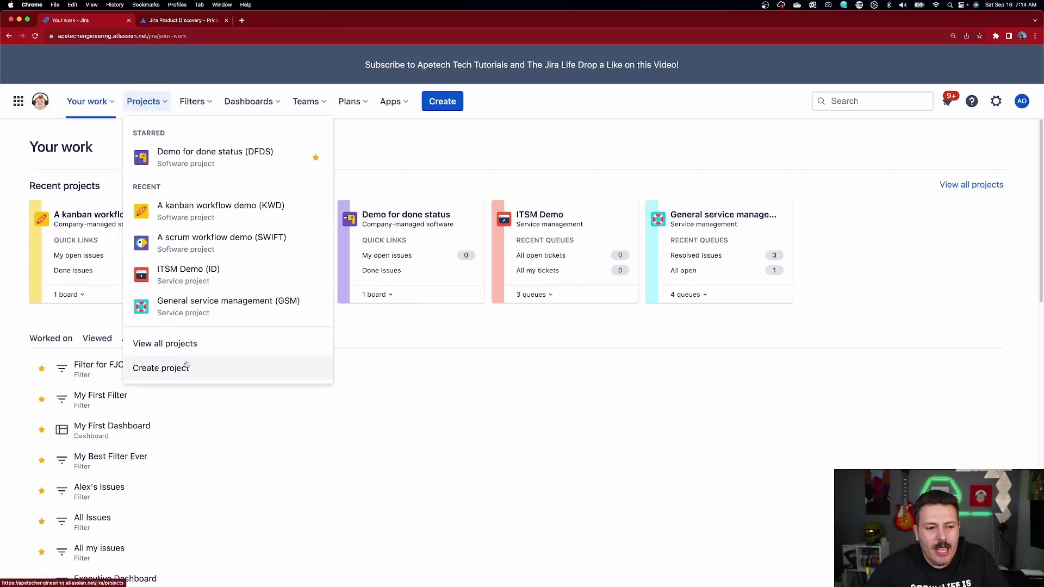
click(186, 365)
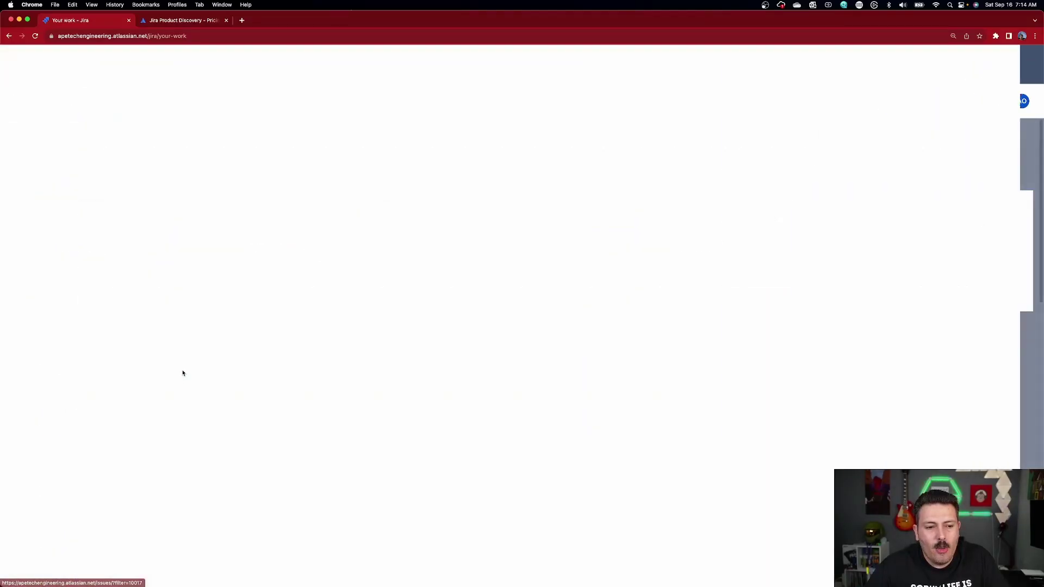
click(54, 224)
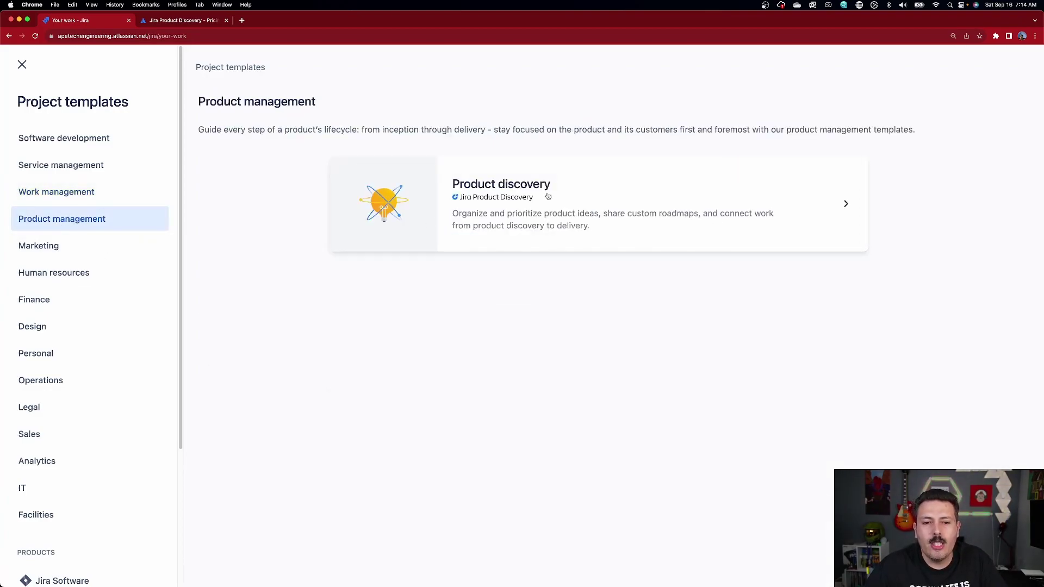
List all projects filtered to Jira Product Discovery and open Demo Project JPD
click(22, 65)
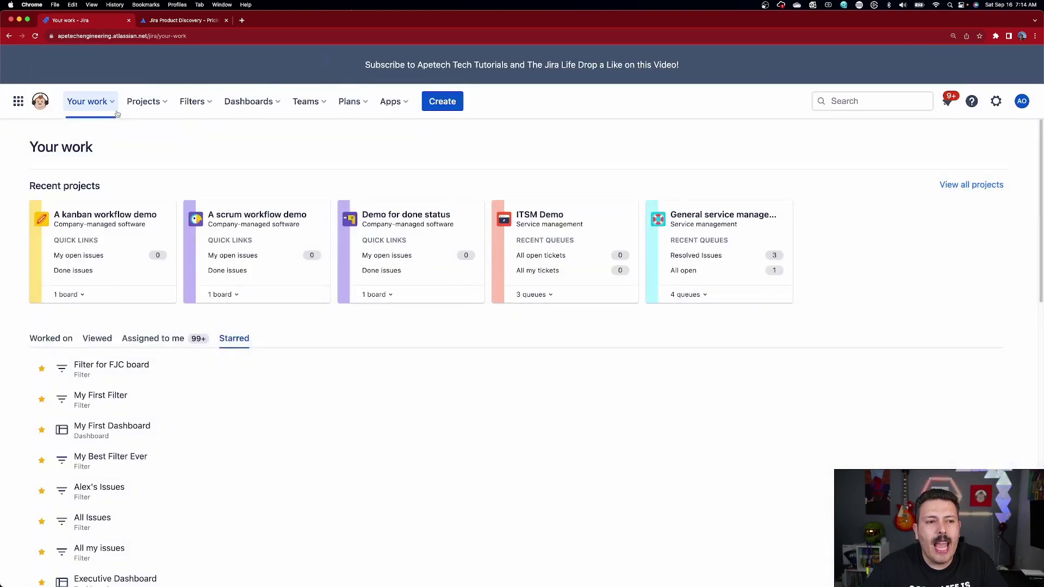
click(145, 108)
click(205, 343)
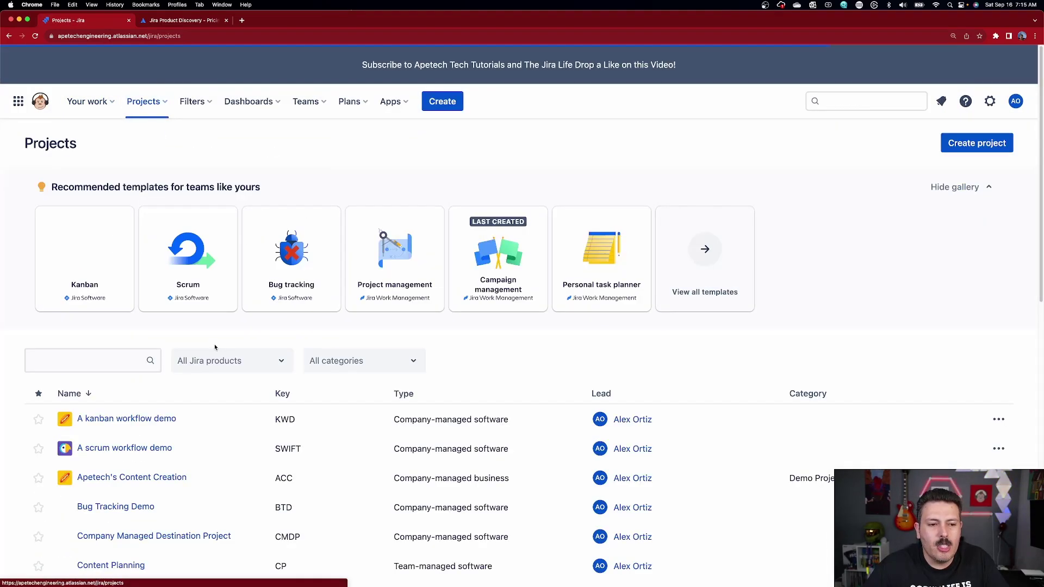
click(261, 363)
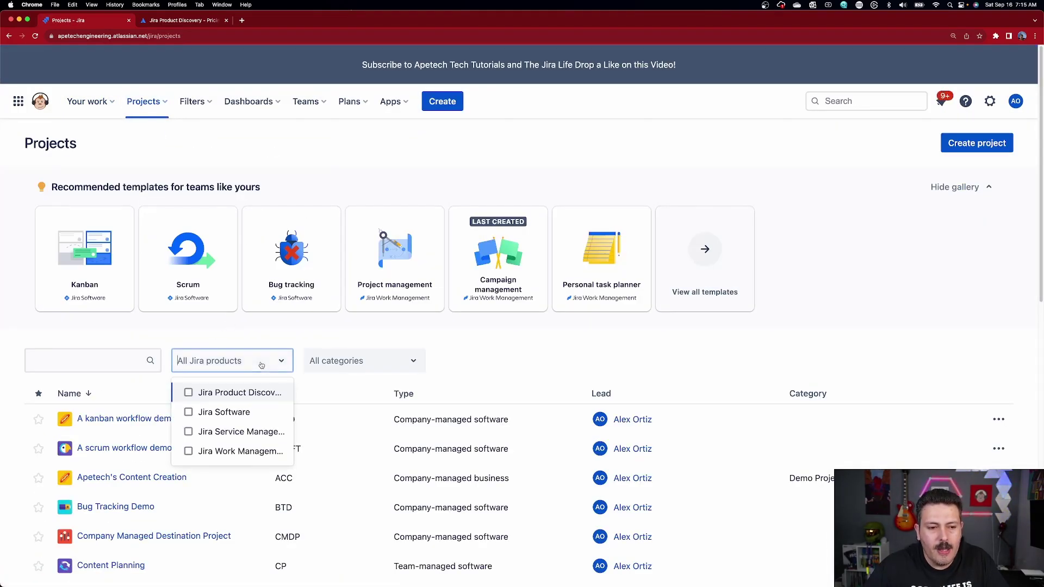
click(245, 393)
click(125, 418)
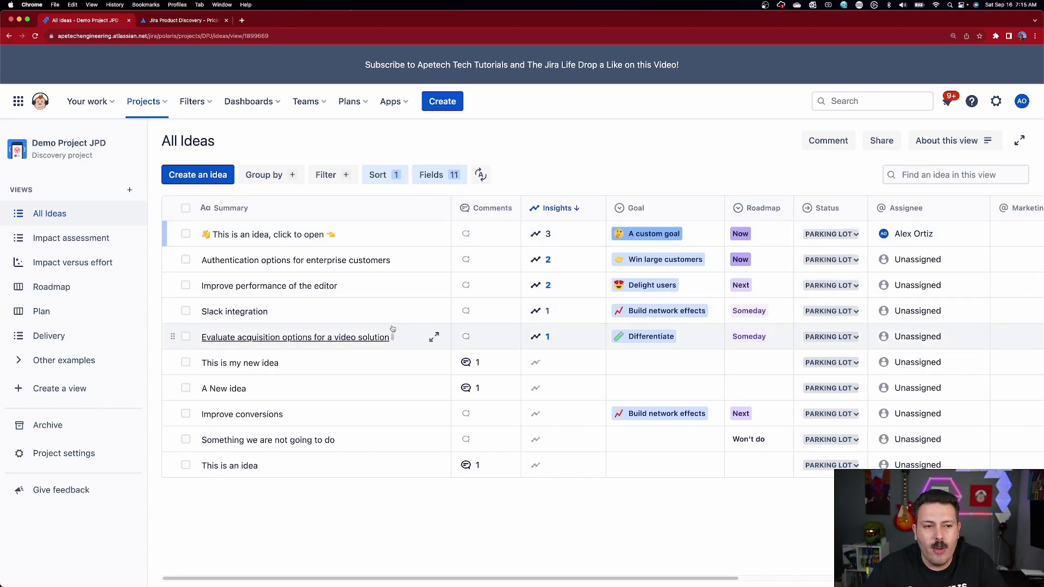
Create an idea with the summary 'Make a YT video. Subscribe!'
click(200, 175)
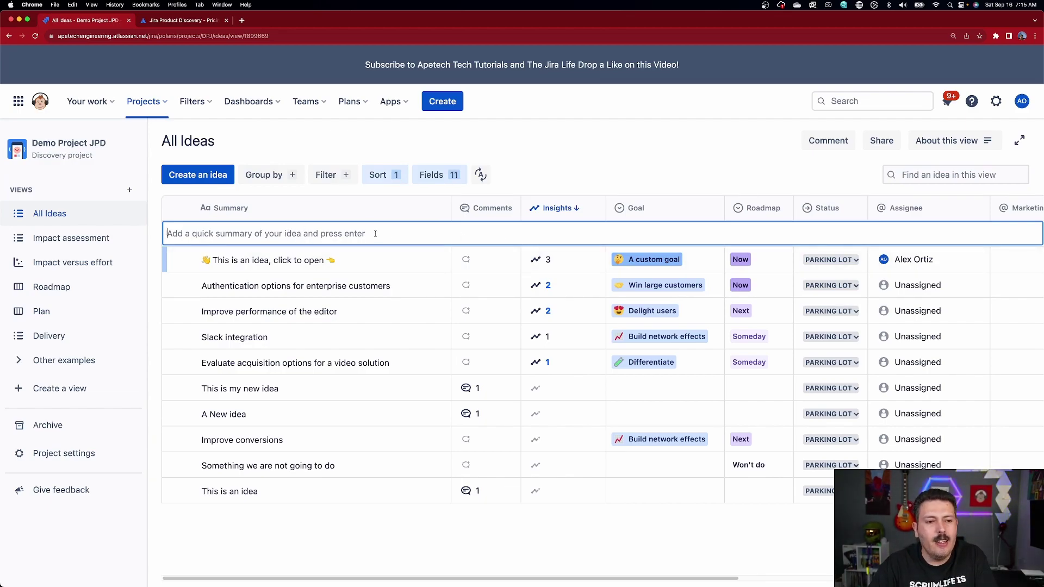
text(Make a YT video. Subscribe!)
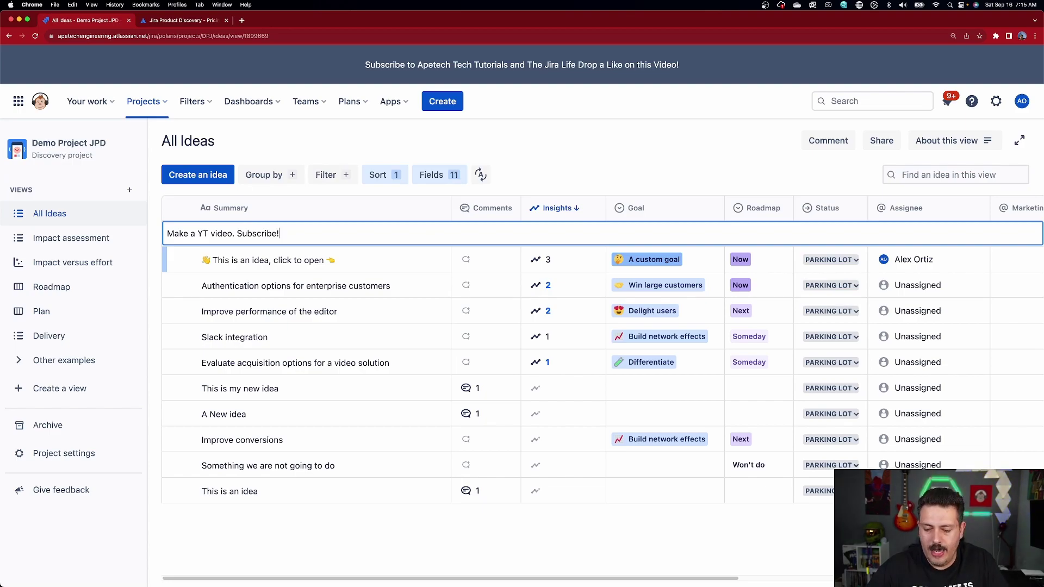
key(Return)
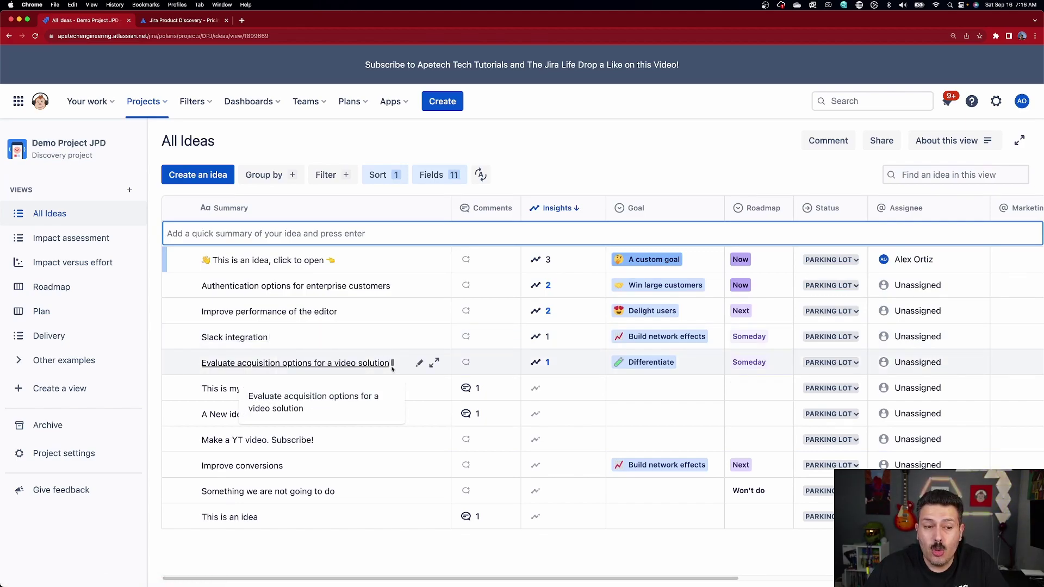
Dismiss the empty entry row, review the new idea's Capture insights panel, then close it
click(497, 440)
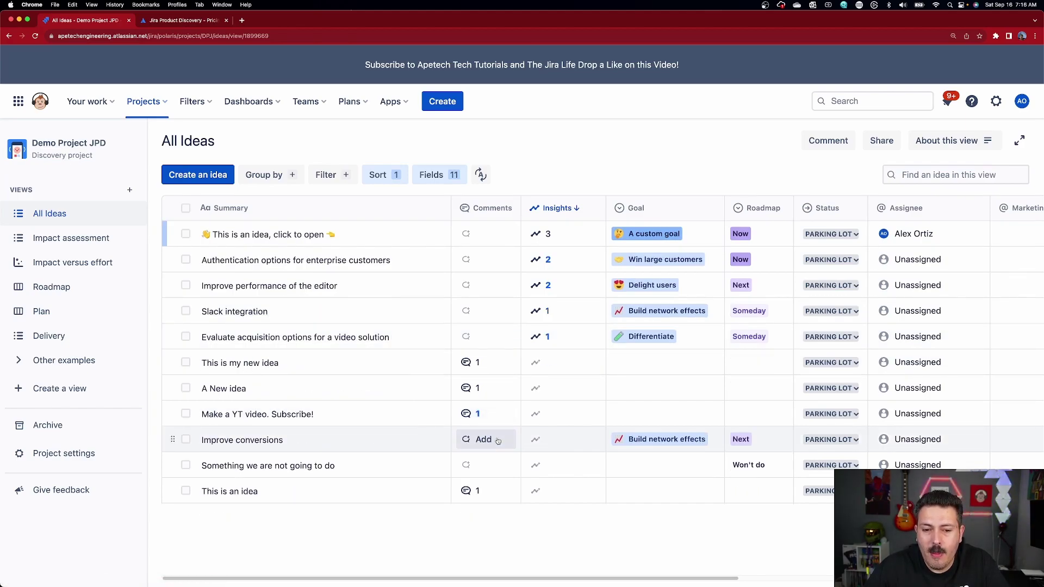
click(581, 422)
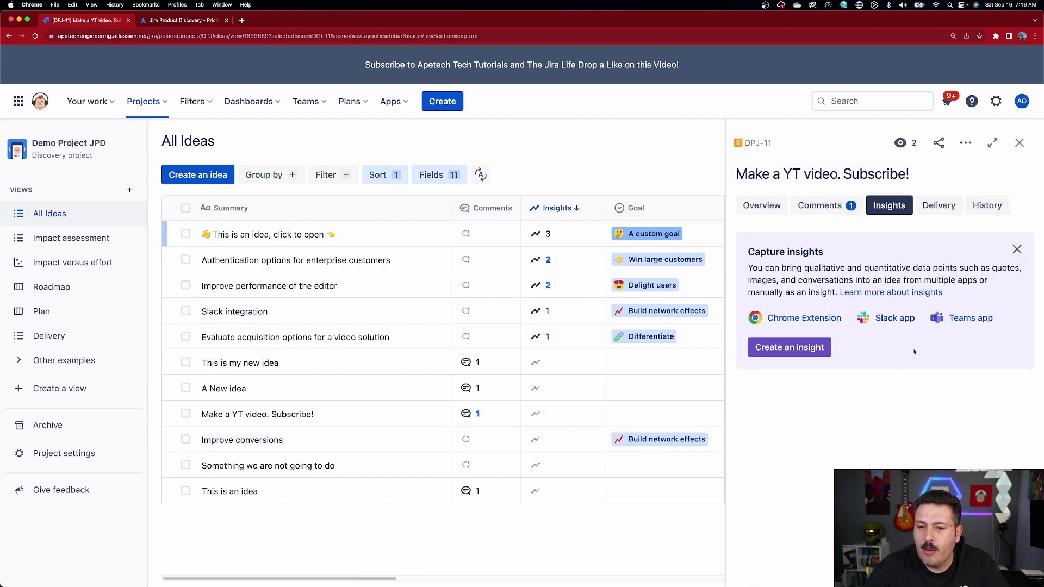
mouse_move(799, 270)
mouse_down()
mouse_move(985, 270)
mouse_move(995, 283)
mouse_move(816, 278)
mouse_up()
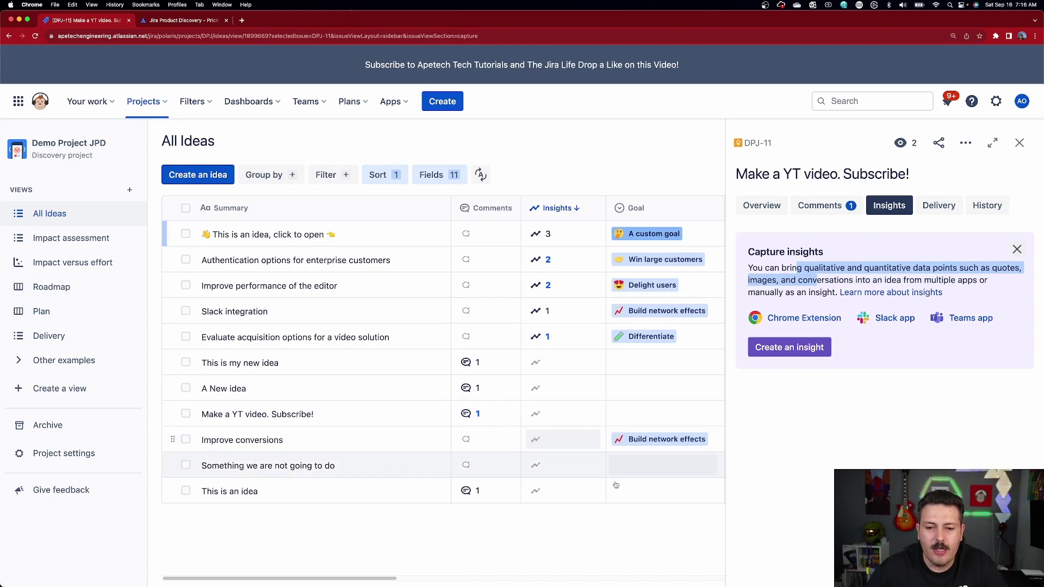
click(616, 438)
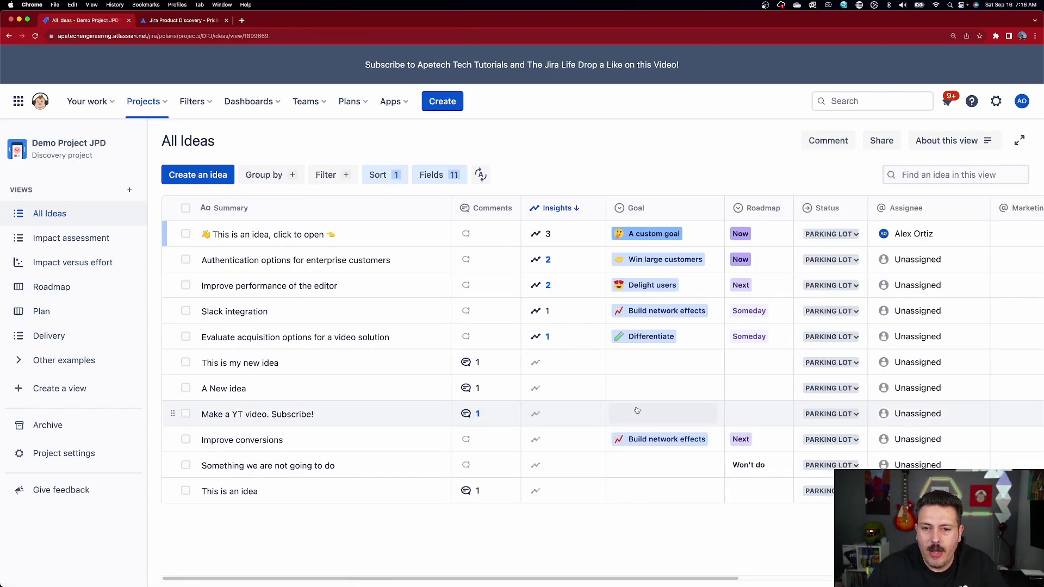
click(653, 412)
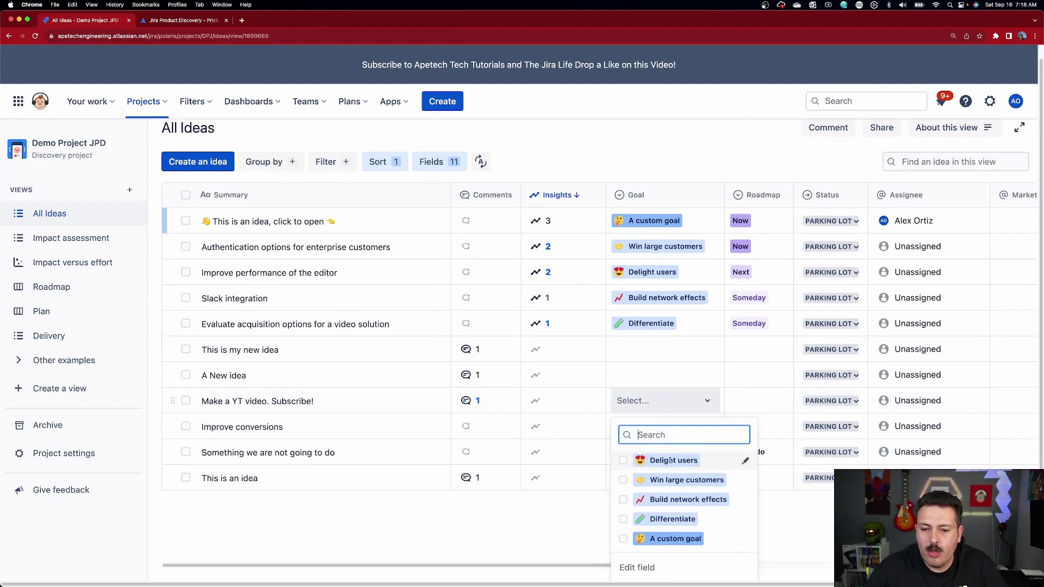
click(631, 566)
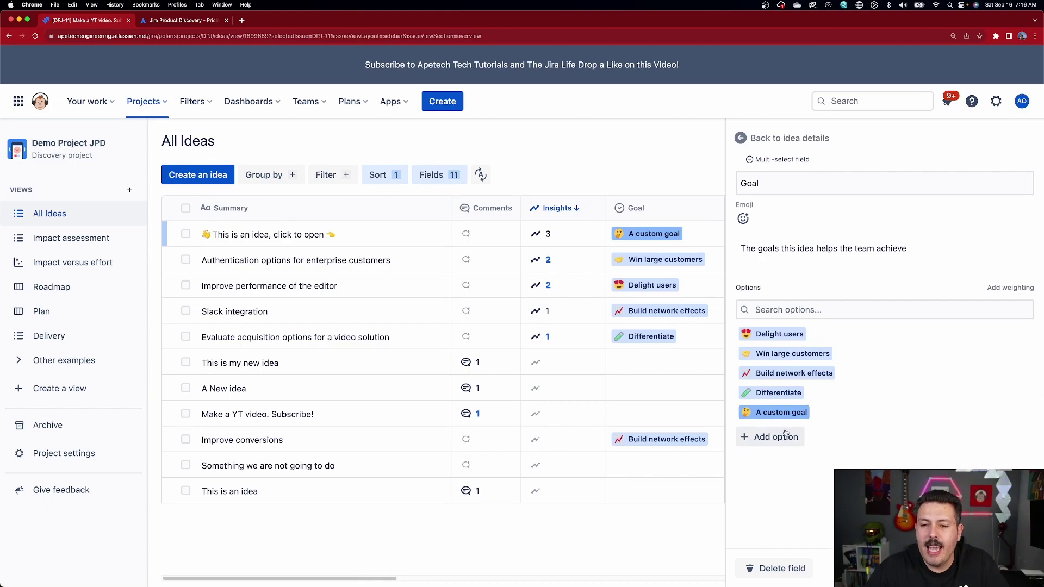
click(740, 140)
key(Escape)
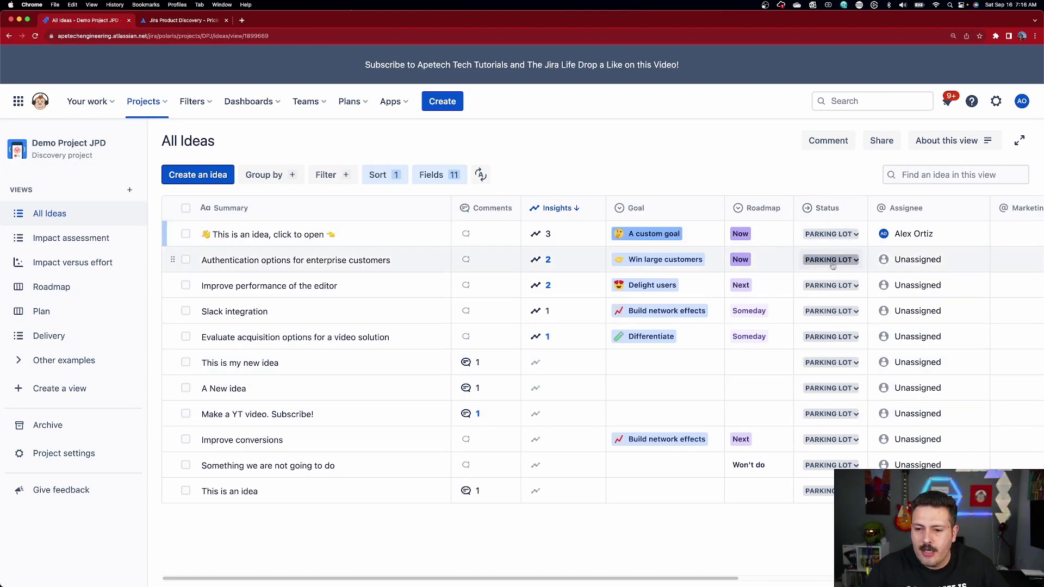
click(846, 415)
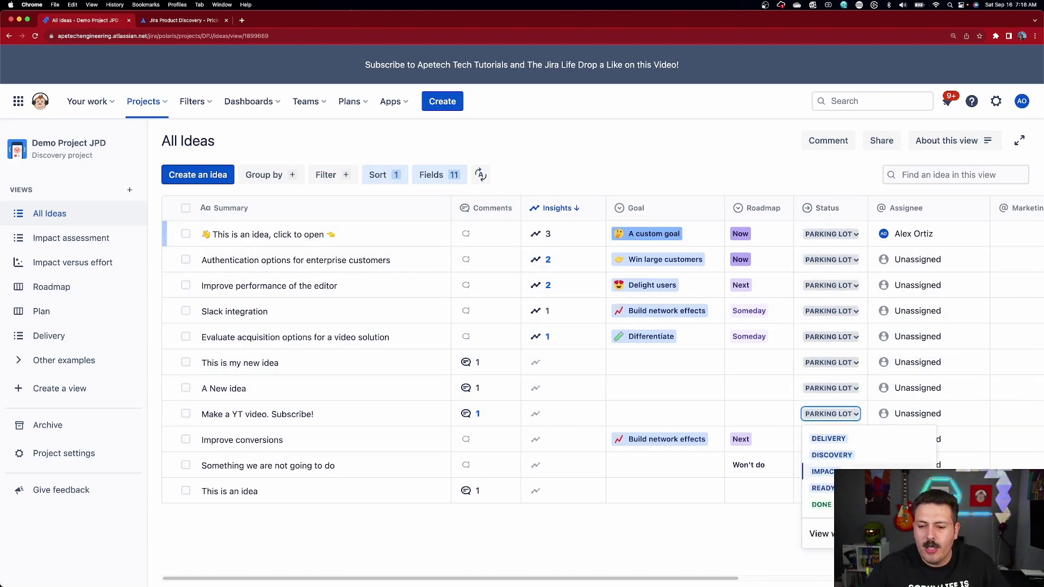
click(759, 517)
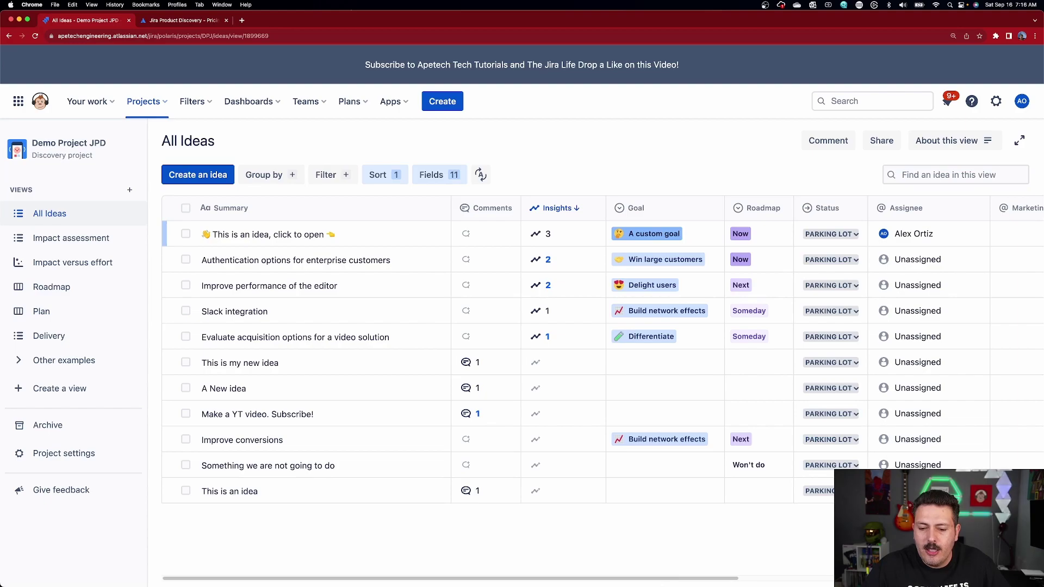
scroll(675, 583, right, 10)
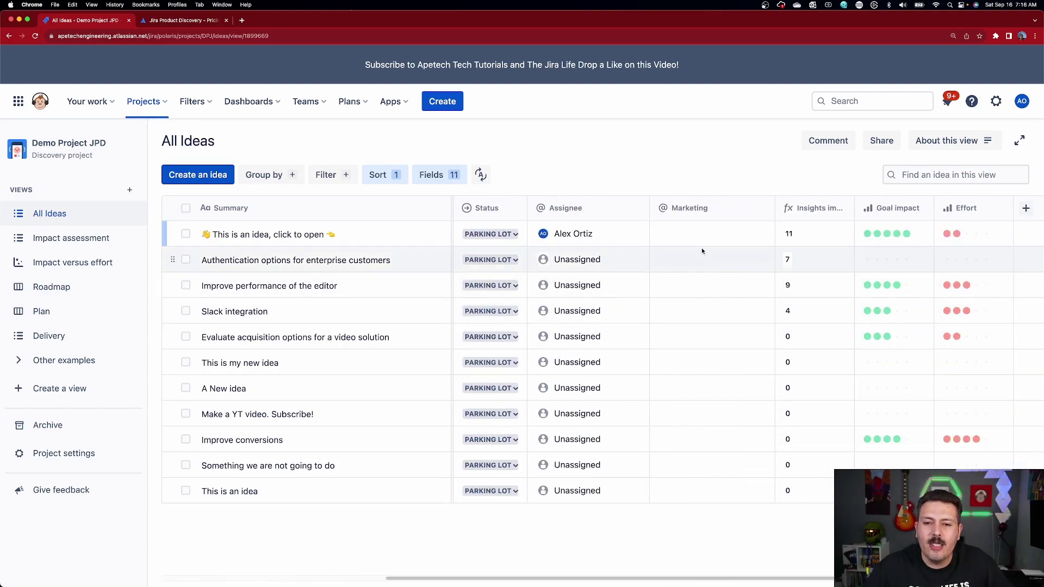
scroll(755, 571, right, 5)
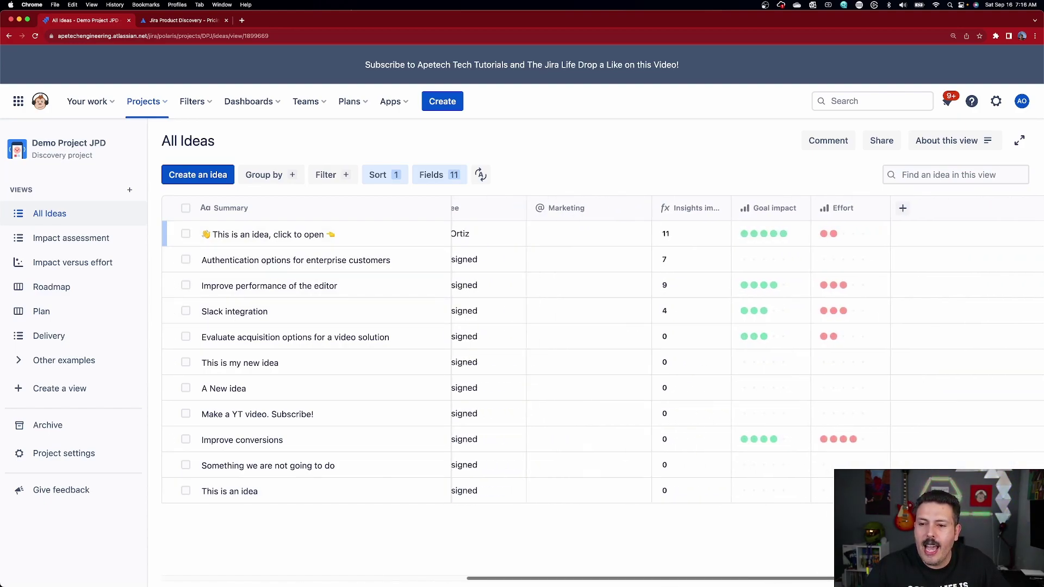
click(903, 208)
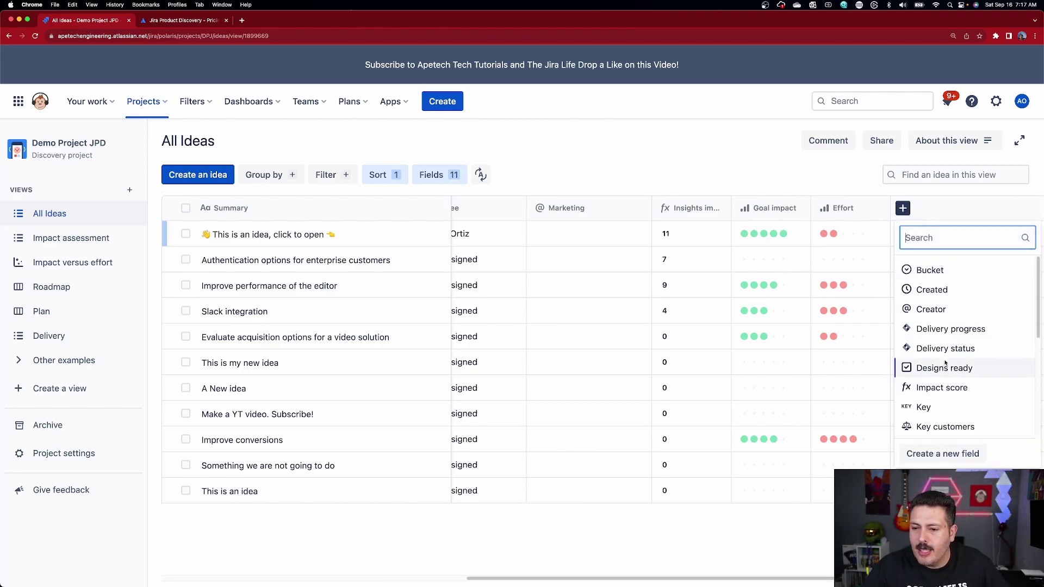
click(940, 454)
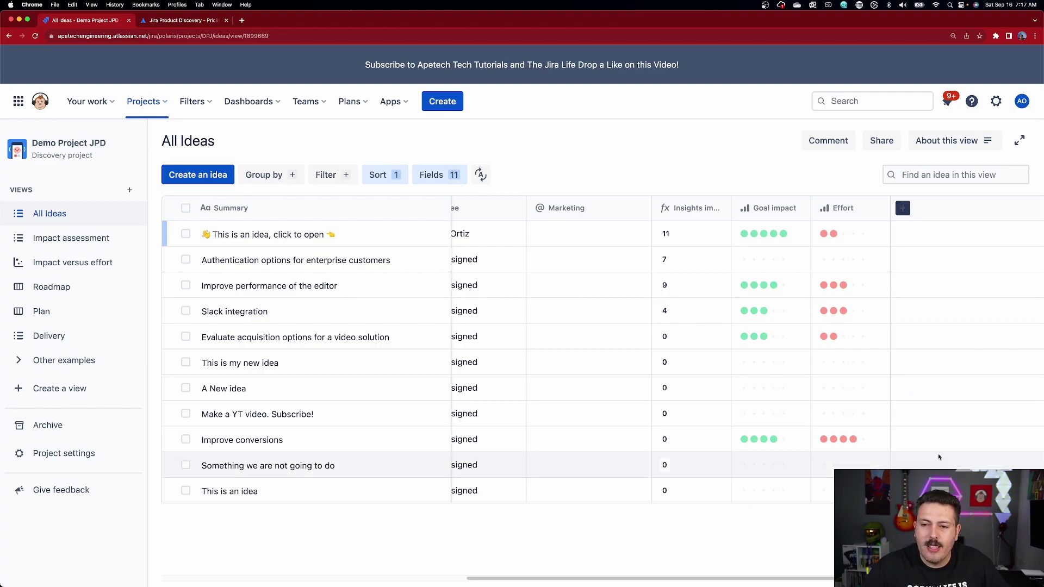
click(921, 212)
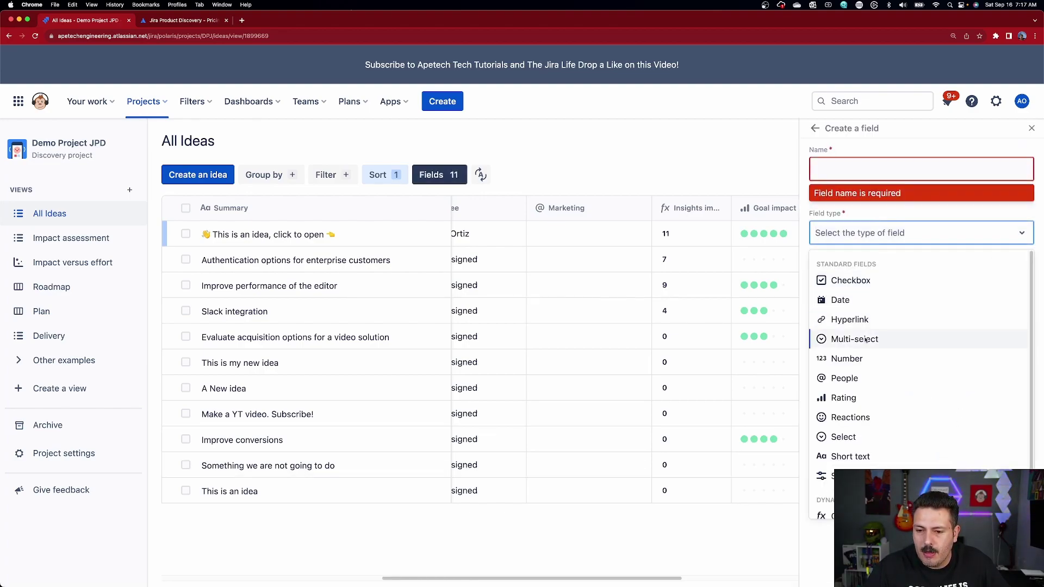
scroll(877, 373, down, 1)
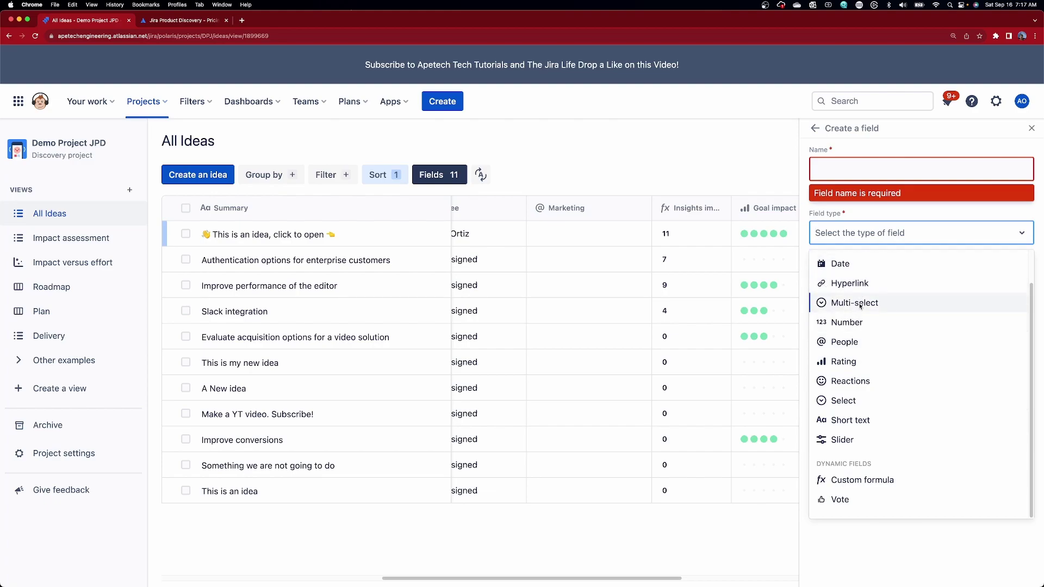
click(855, 382)
click(871, 170)
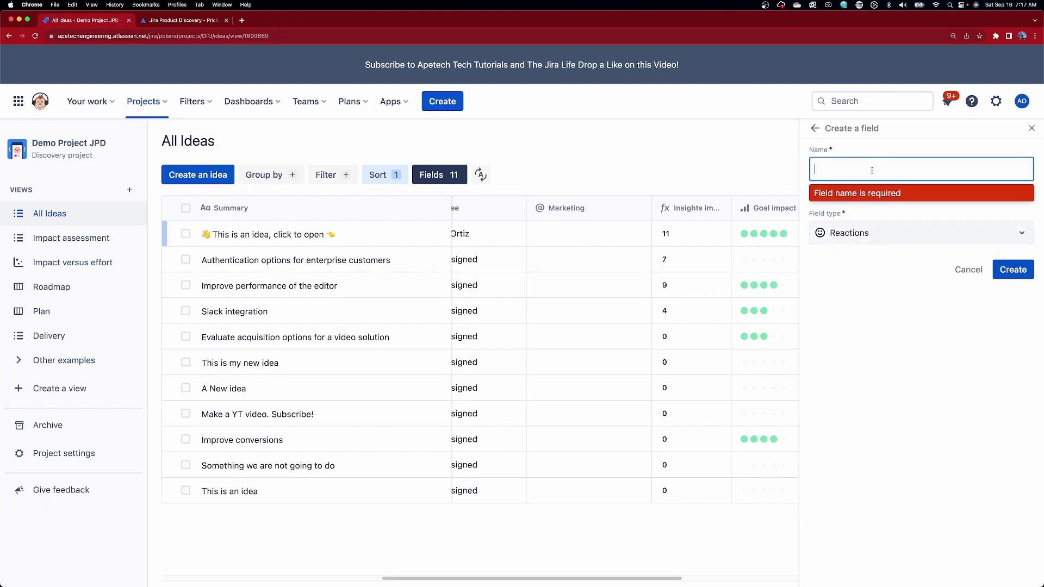
click(968, 270)
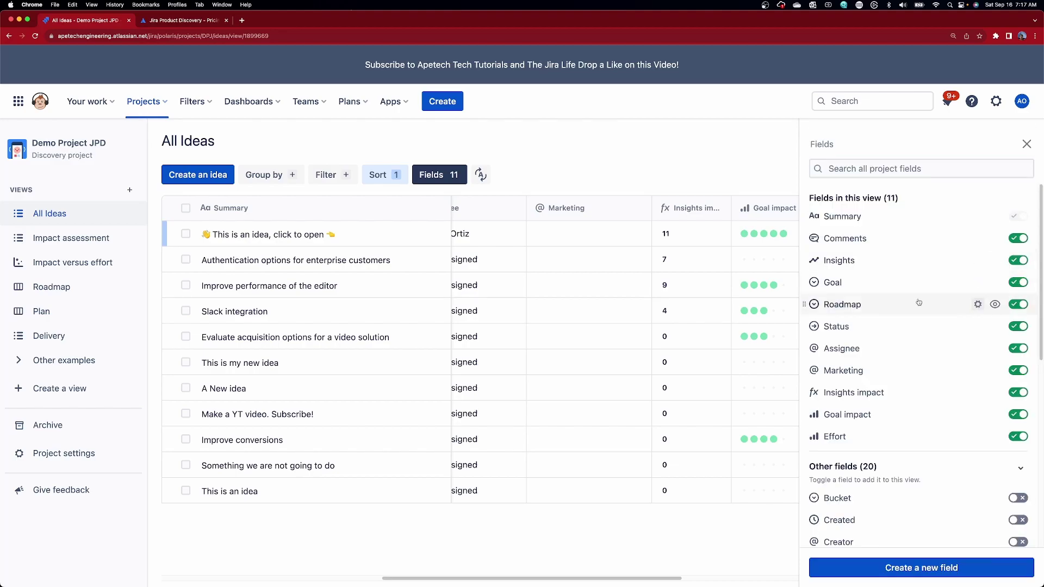
click(723, 132)
scroll(435, 354, left, 5)
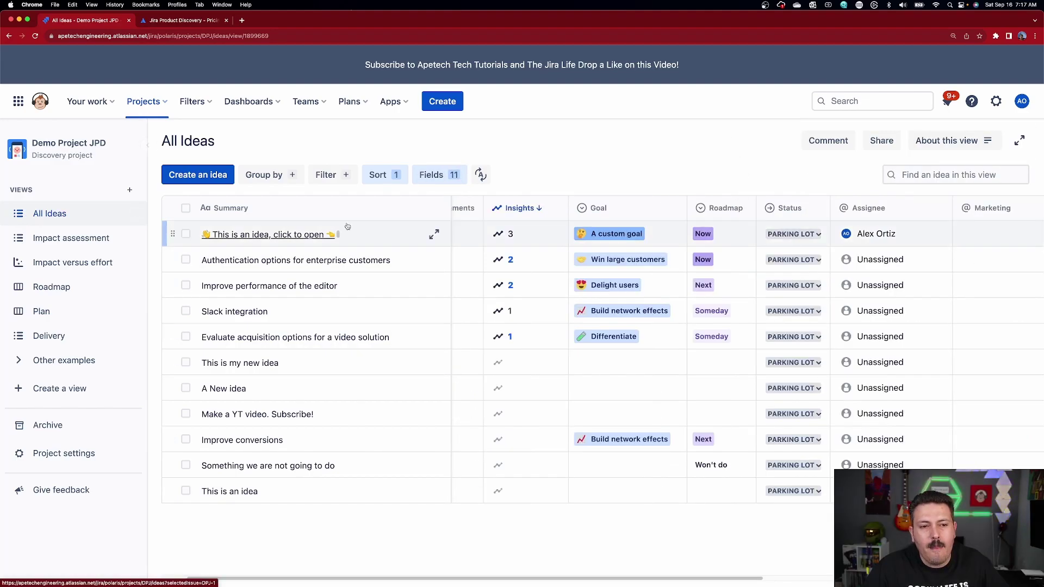
Step through the Impact assessment, Impact versus effort and Roadmap views, ending on Plan
click(61, 244)
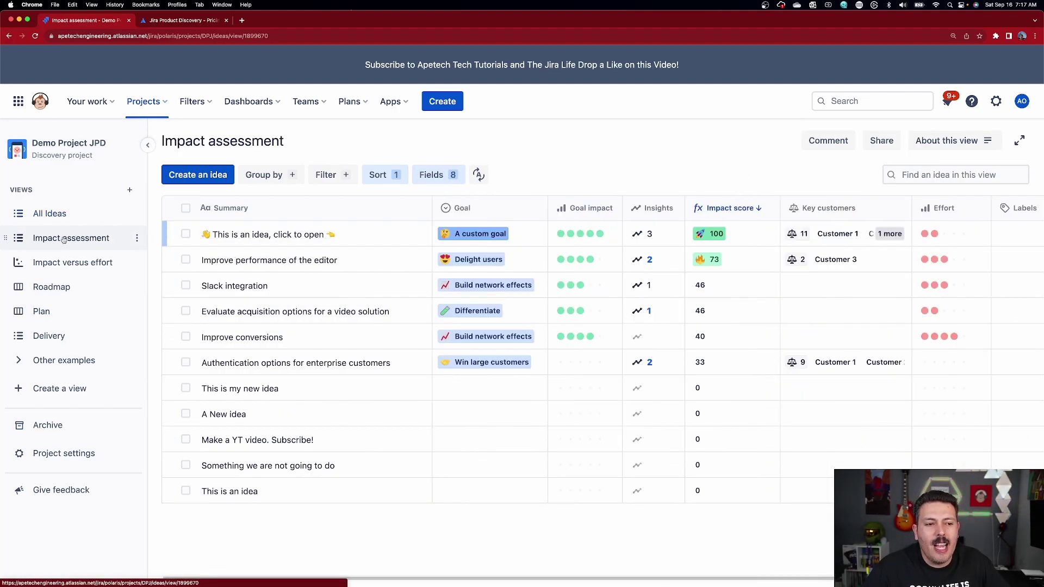
click(74, 262)
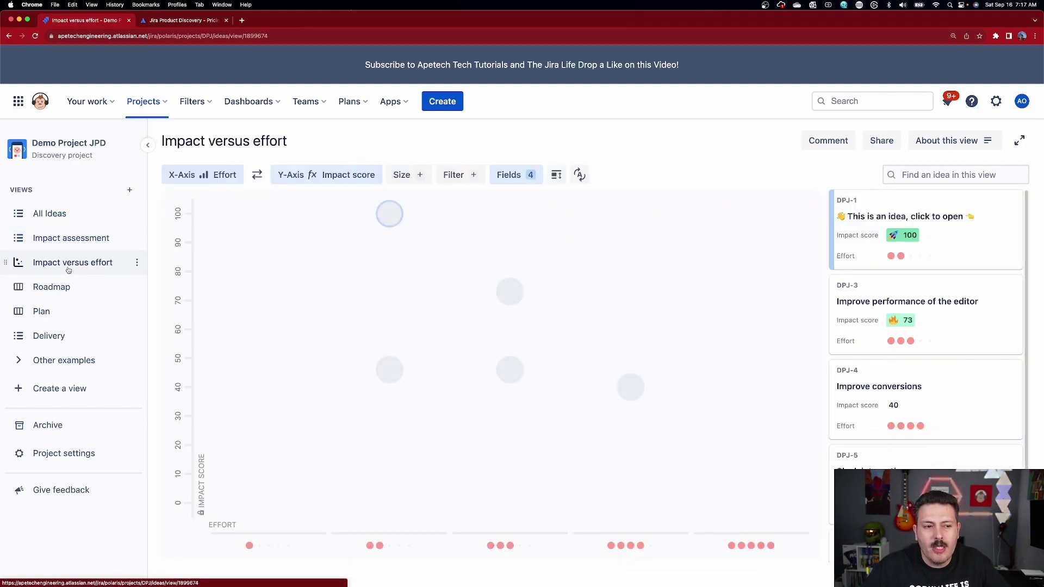
click(48, 289)
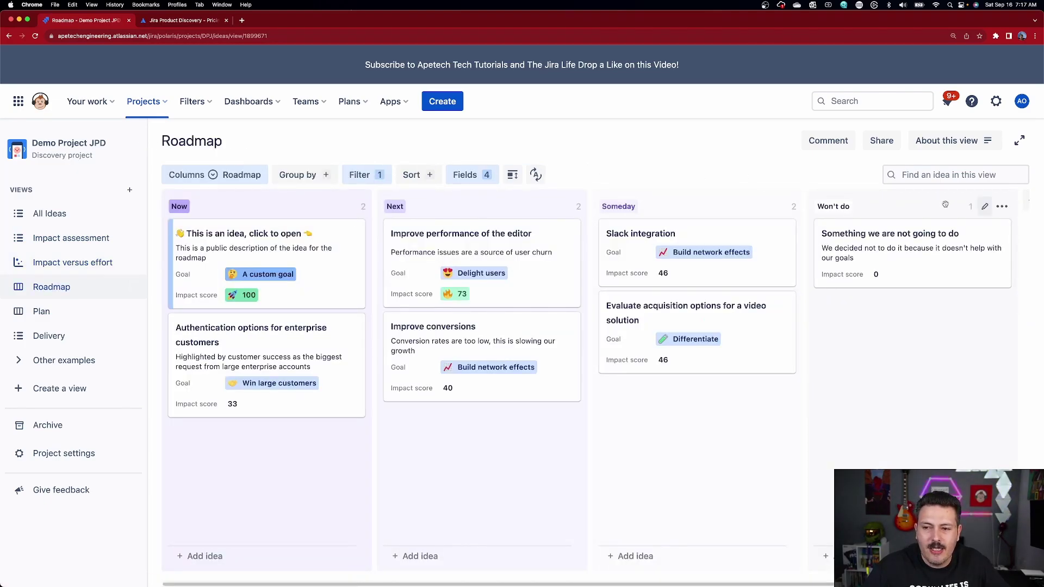
click(41, 311)
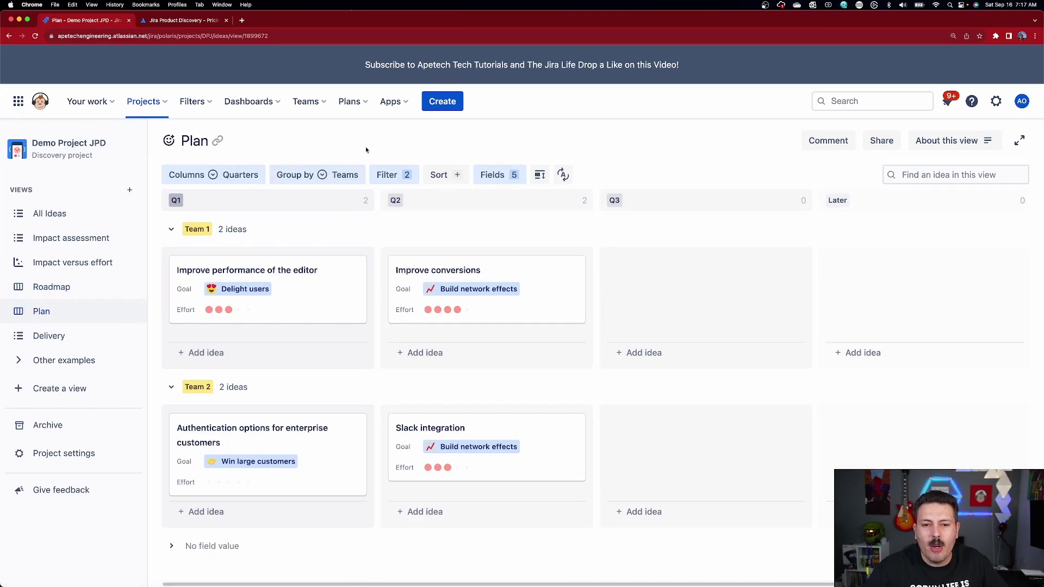
Open the Delivery view, check delivery tickets for 'Something we are not going to do', and peek at Other examples
click(62, 337)
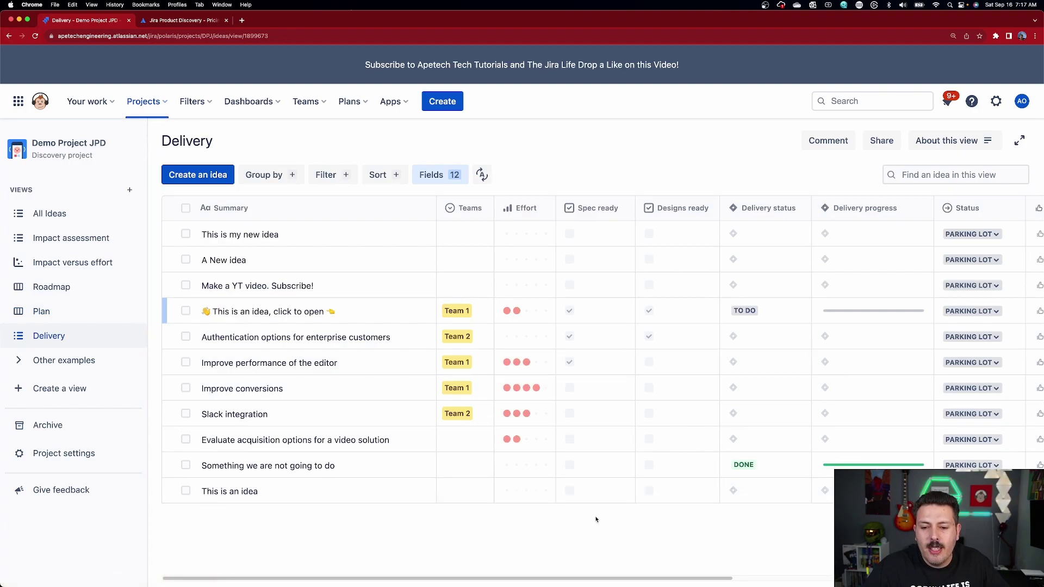
scroll(652, 261, right, 5)
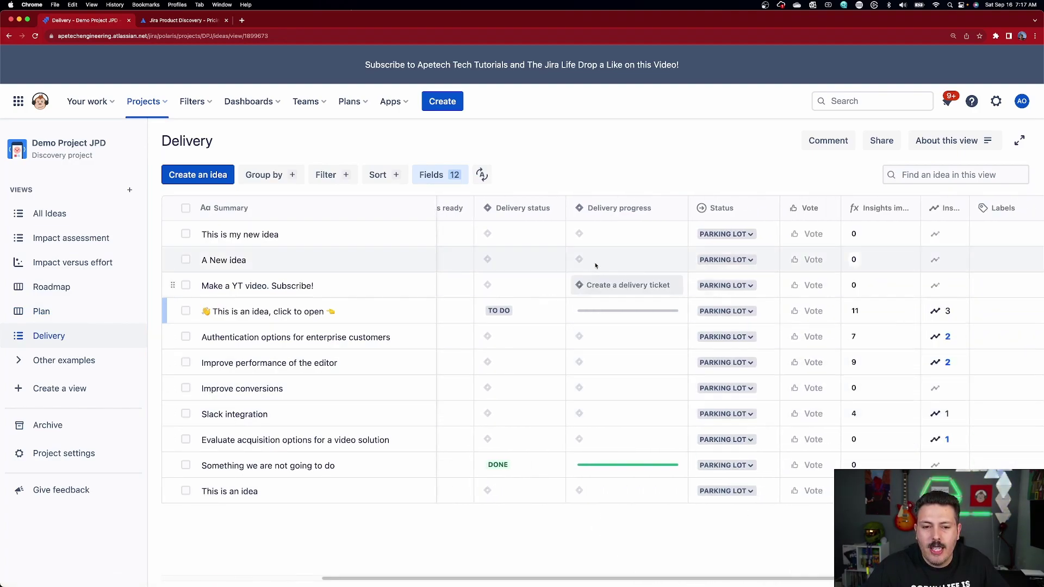
click(633, 467)
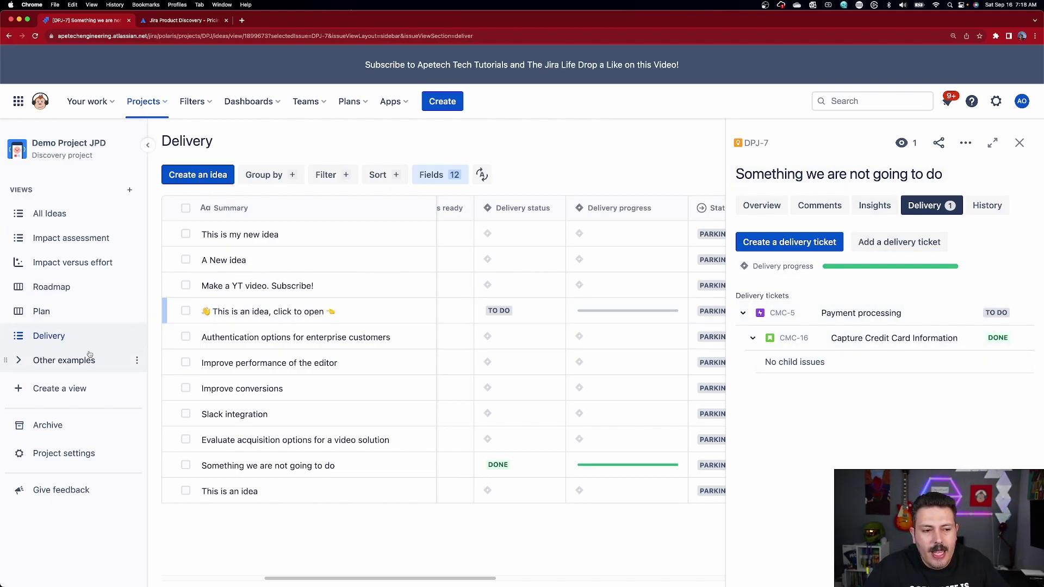
click(45, 361)
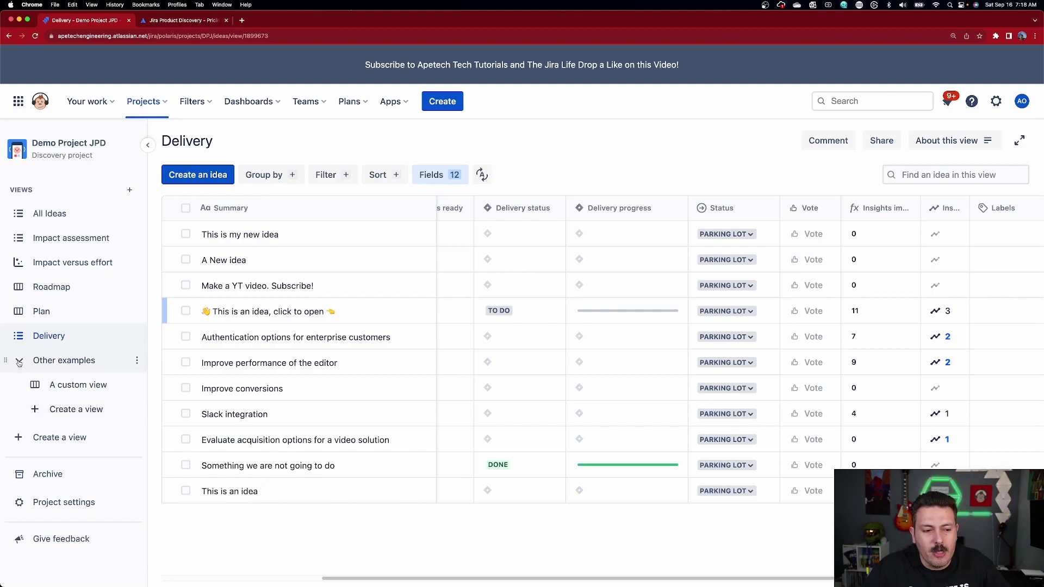
click(36, 368)
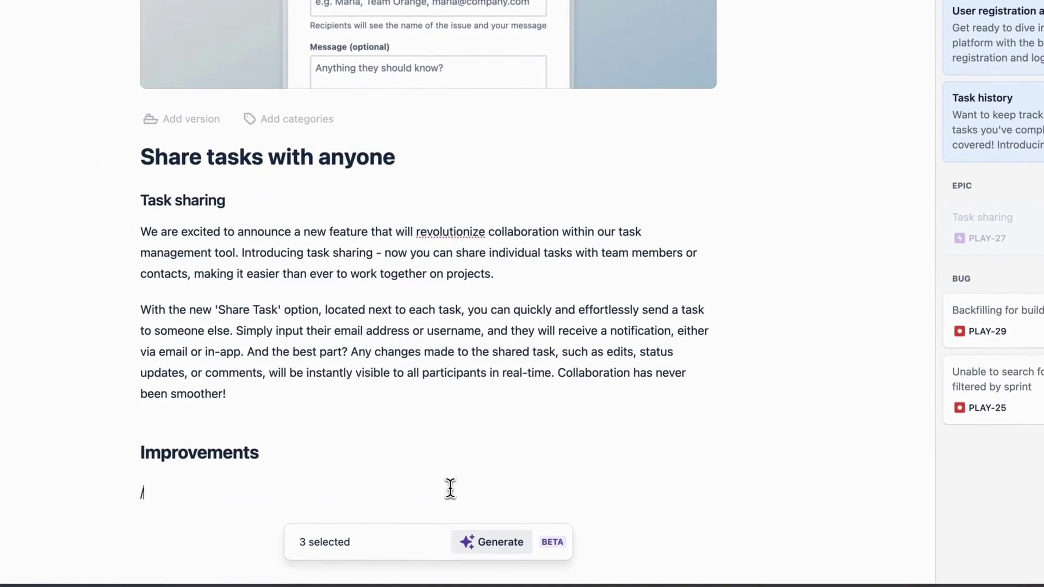
Fill Improvements with a bullet list of Task history notes and start publishing the post
key(Down)
key(Down)
key(Down)
key(Down)
key(Down)
key(Down)
key(Down)
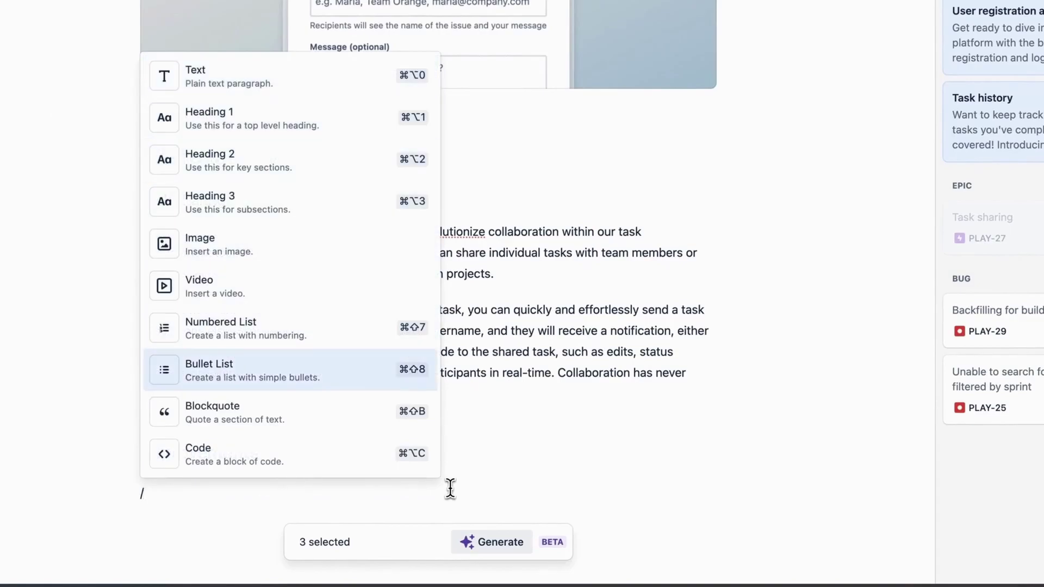
key(Return)
drag(994, 122, 315, 494)
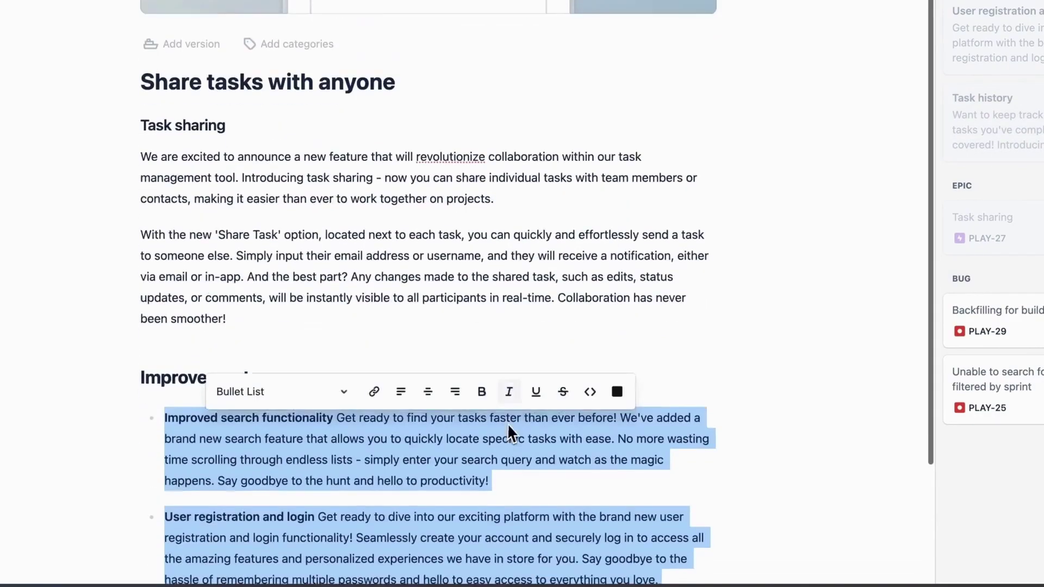
scroll(513, 423, down, 2)
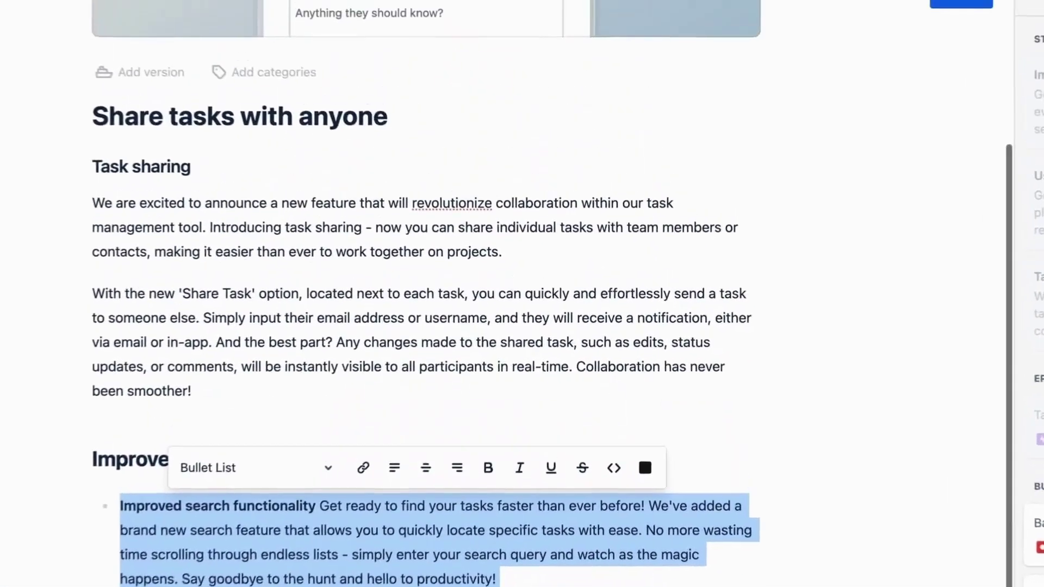
click(961, 4)
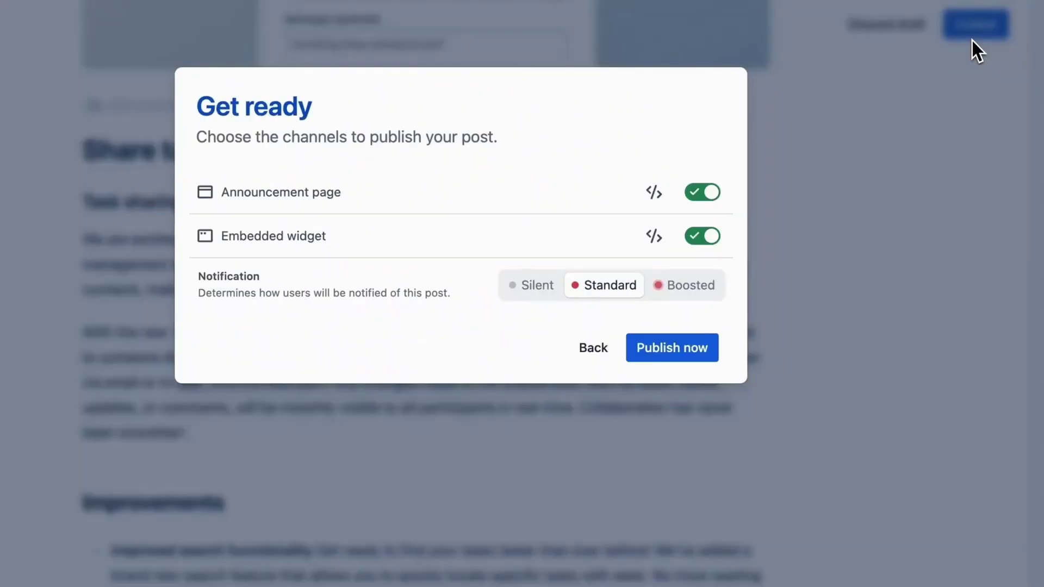